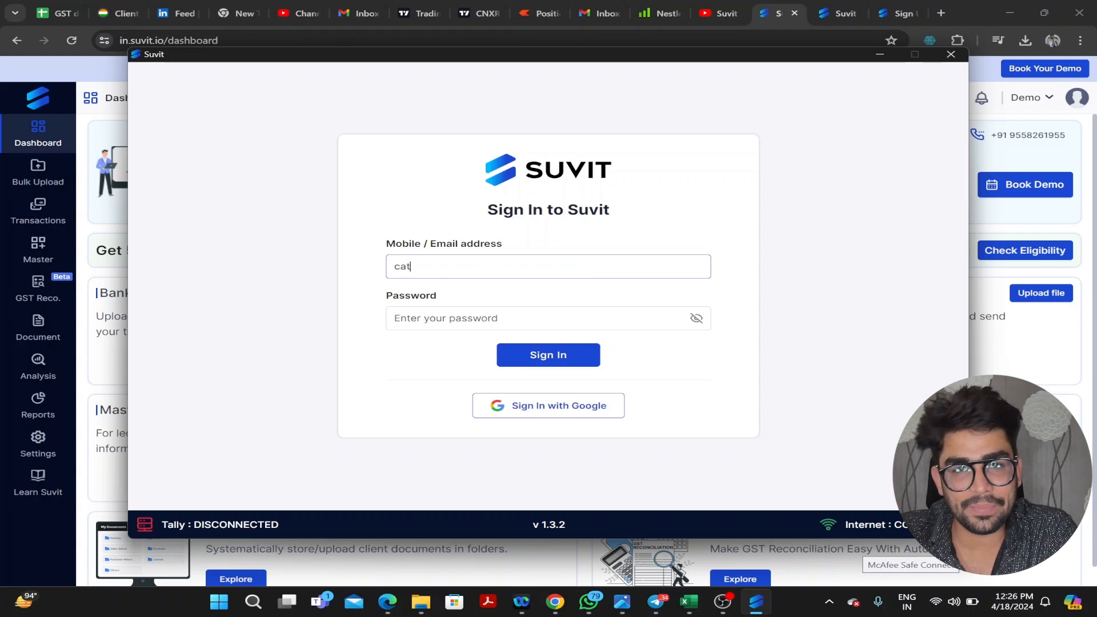
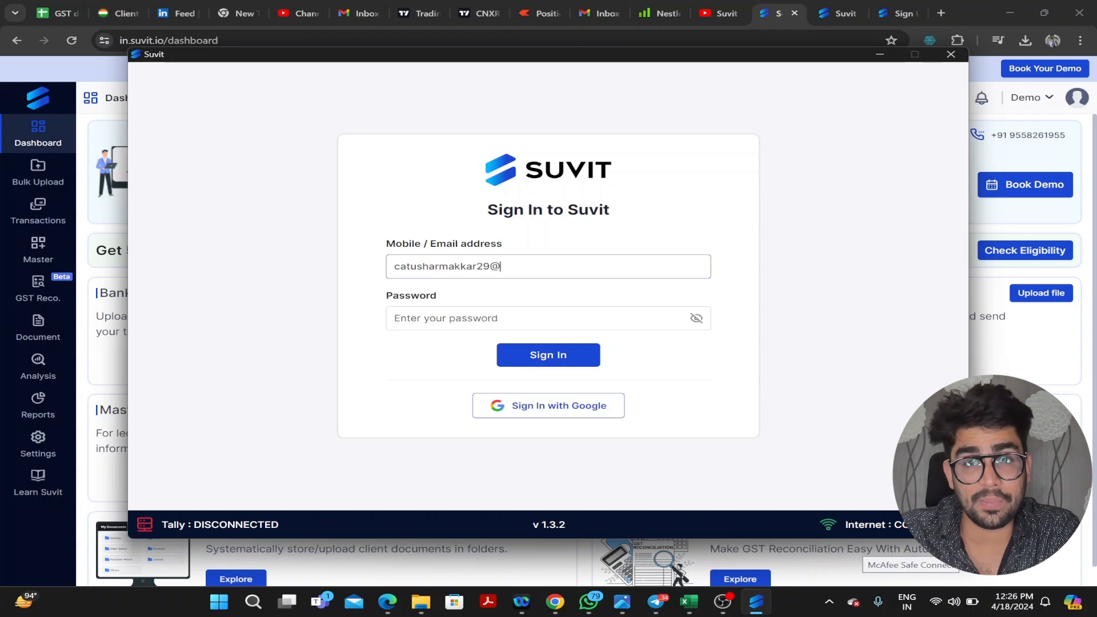
- Sign in to the Suvit desktop connector with the account e-mail and password
{"action": "key", "text": "Tab"}
{"action": "type", "text": "••••••••••"}
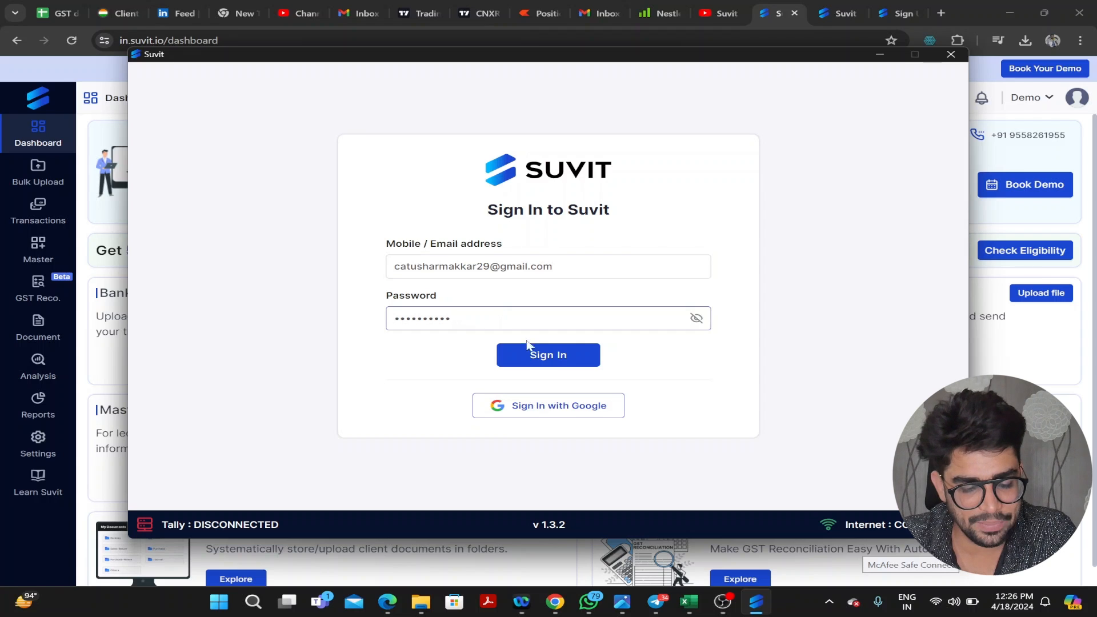
{"action": "key", "text": "Return"}
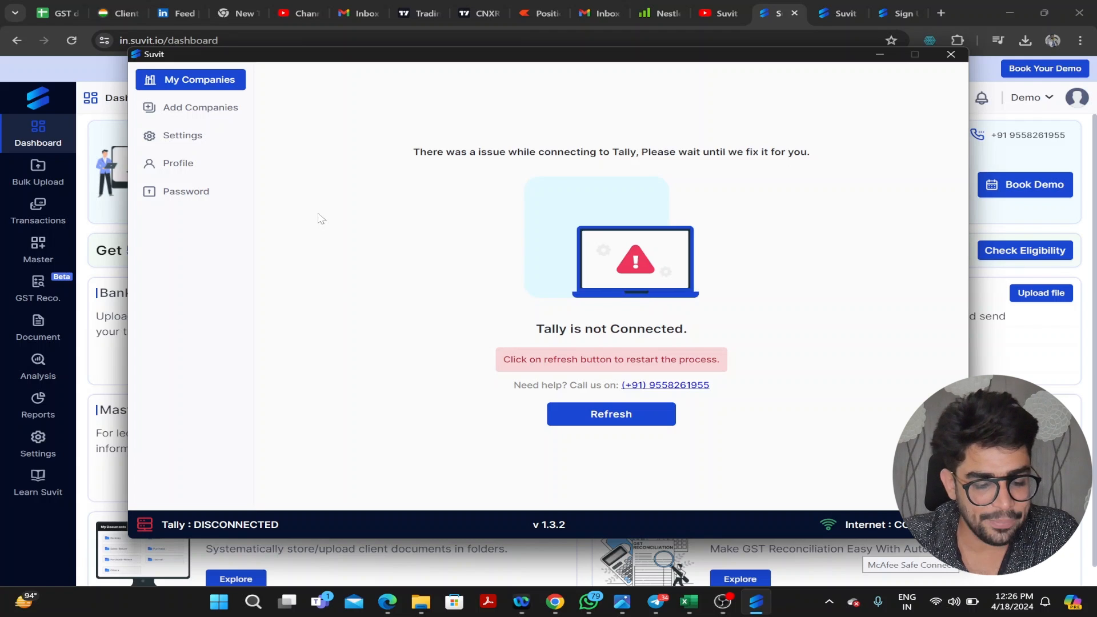
- Launch TallyPrime from the Windows search
{"action": "key", "text": "super"}
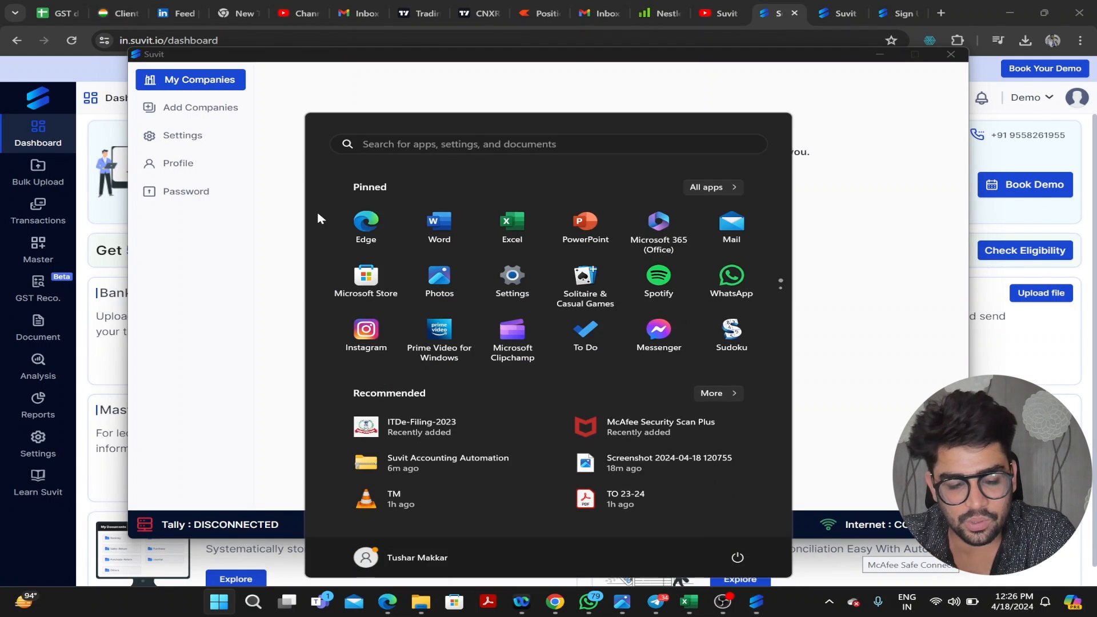
{"action": "type", "text": "tal"}
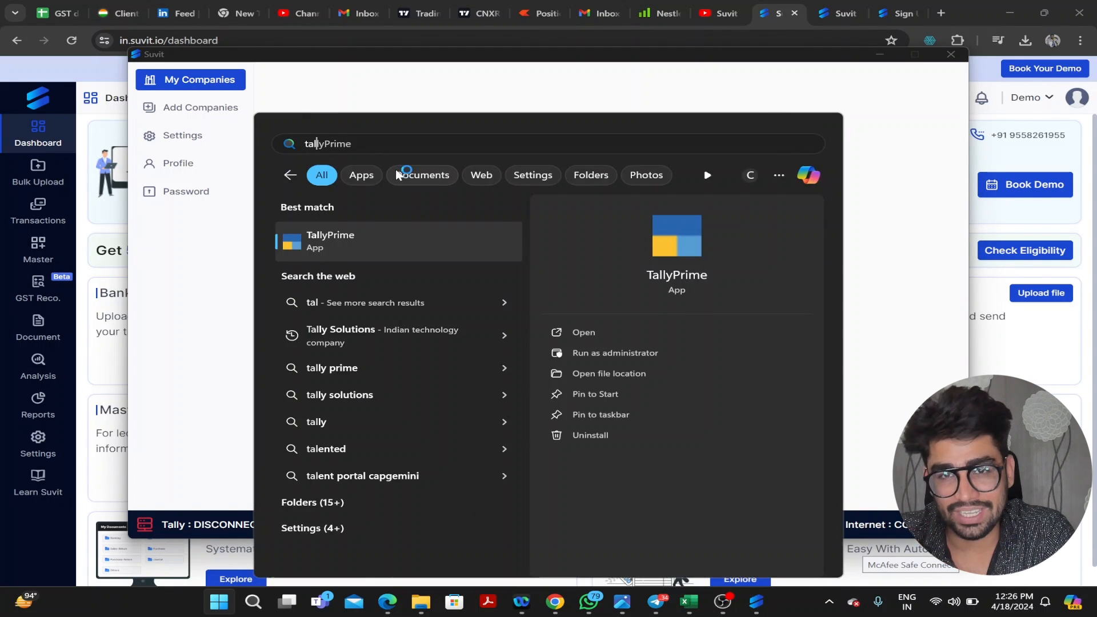
{"action": "key", "text": "Return"}
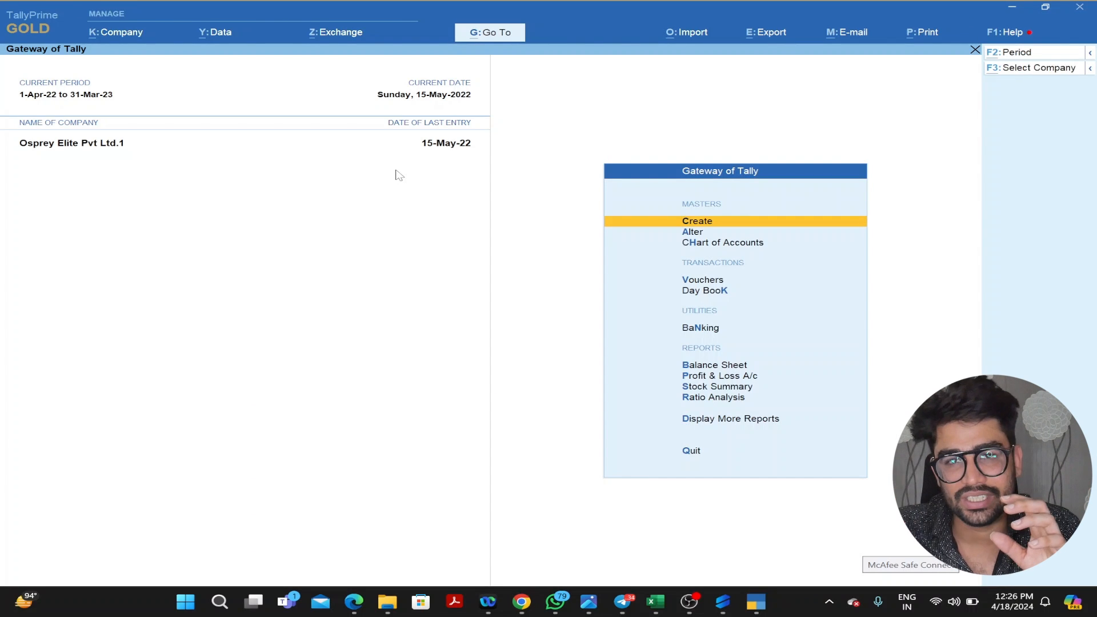
- Shut the open companies Osprey Elite Pvt Ltd.1 and BIOTOPE THERAPEUTICS PRIVATE LIMITED in TallyPrime
{"action": "key", "text": "alt+F1"}
{"action": "key", "text": "y"}
{"action": "key", "text": "Return"}
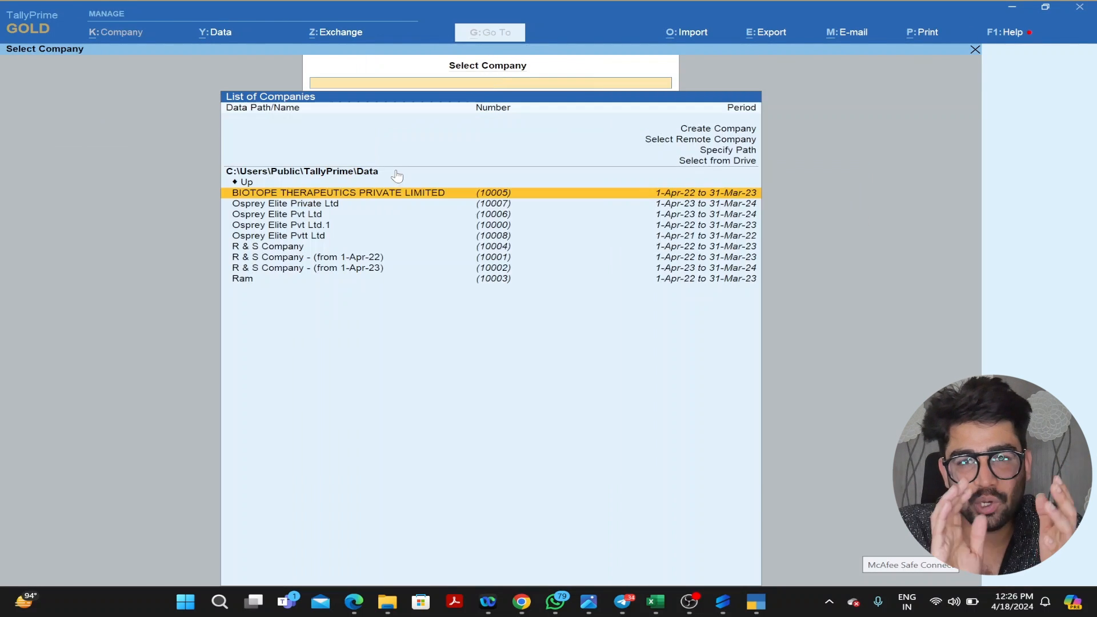
{"action": "key", "text": "Down"}
{"action": "key", "text": "Down"}
{"action": "key", "text": "Down"}
{"action": "key", "text": "Down"}
{"action": "key", "text": "Up"}
{"action": "key", "text": "Up"}
{"action": "key", "text": "Up"}
{"action": "key", "text": "Up"}
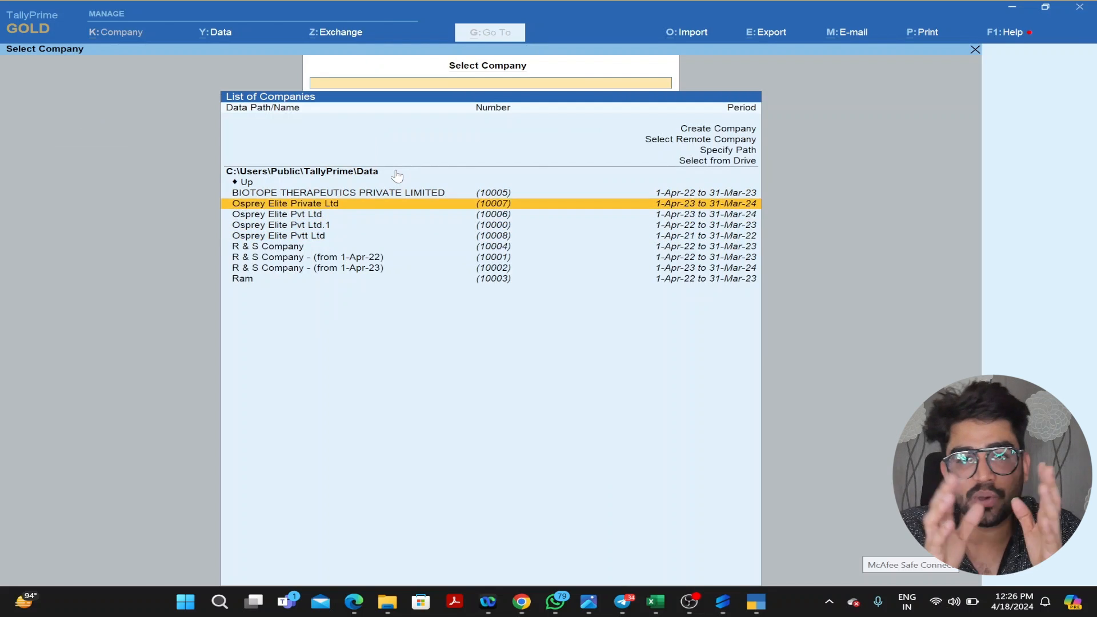
{"action": "key", "text": "Return"}
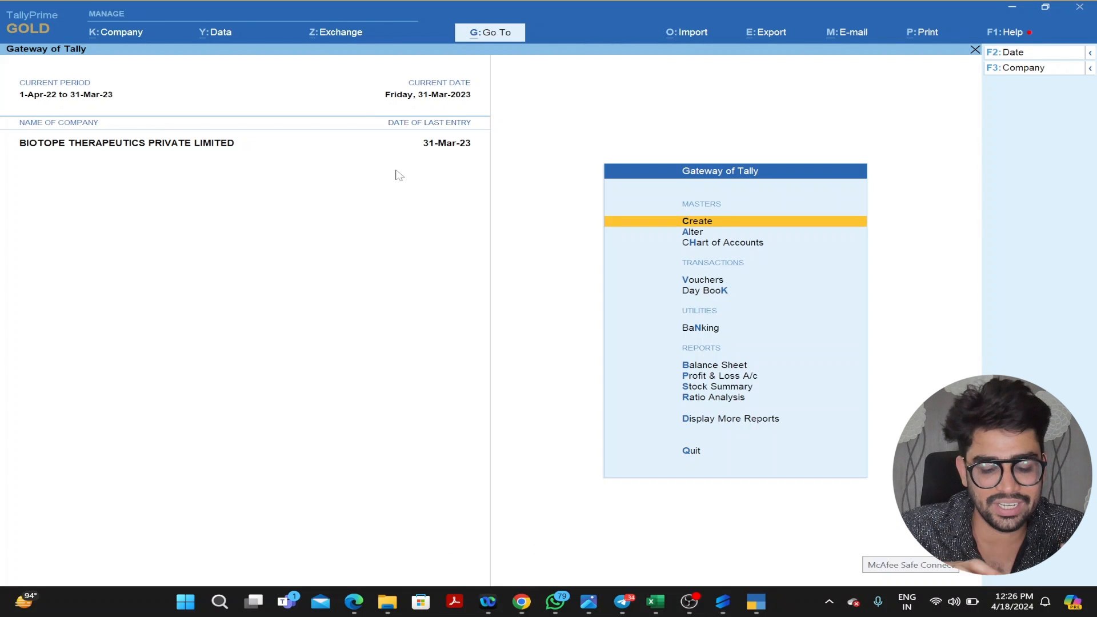
{"action": "key", "text": "alt+F3"}
{"action": "key", "text": "y"}
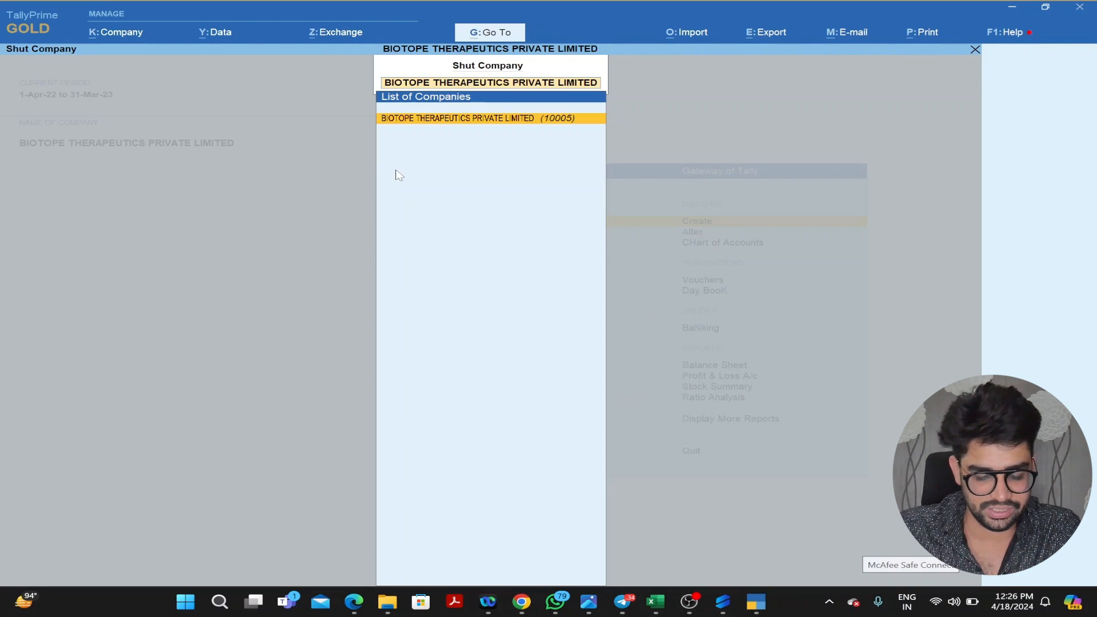
- Load the company Ram from TallyPrime's company list
{"action": "key", "text": "Return"}
{"action": "key", "text": "Down"}
{"action": "key", "text": "Down"}
{"action": "key", "text": "Down"}
{"action": "key", "text": "Down"}
{"action": "key", "text": "Down"}
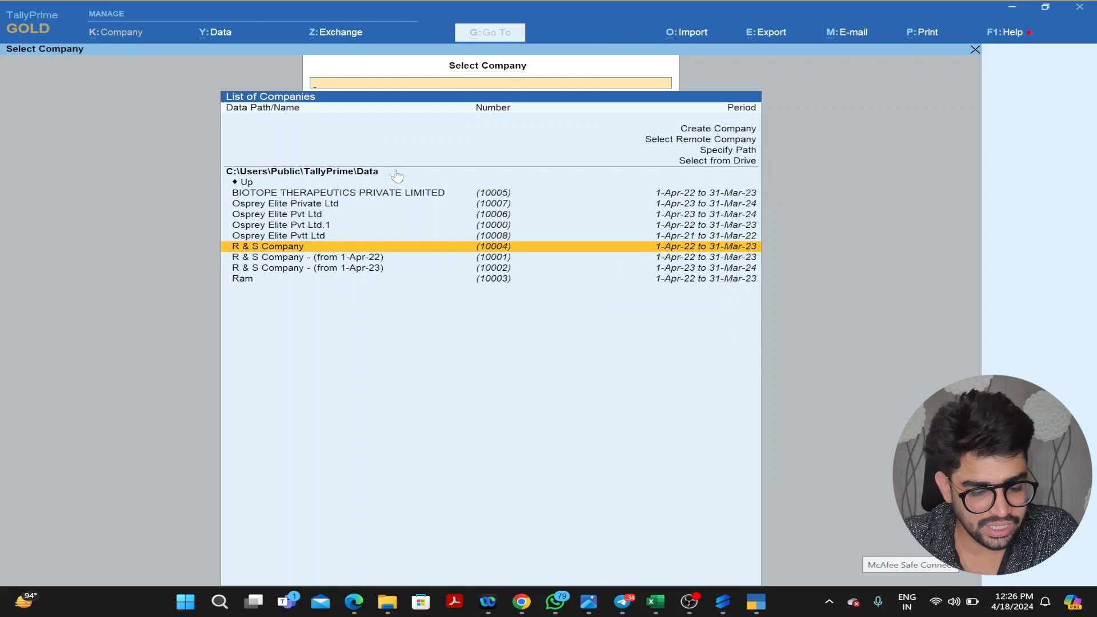
{"action": "key", "text": "Down"}
{"action": "key", "text": "Down"}
{"action": "key", "text": "Down"}
{"action": "key", "text": "Return"}
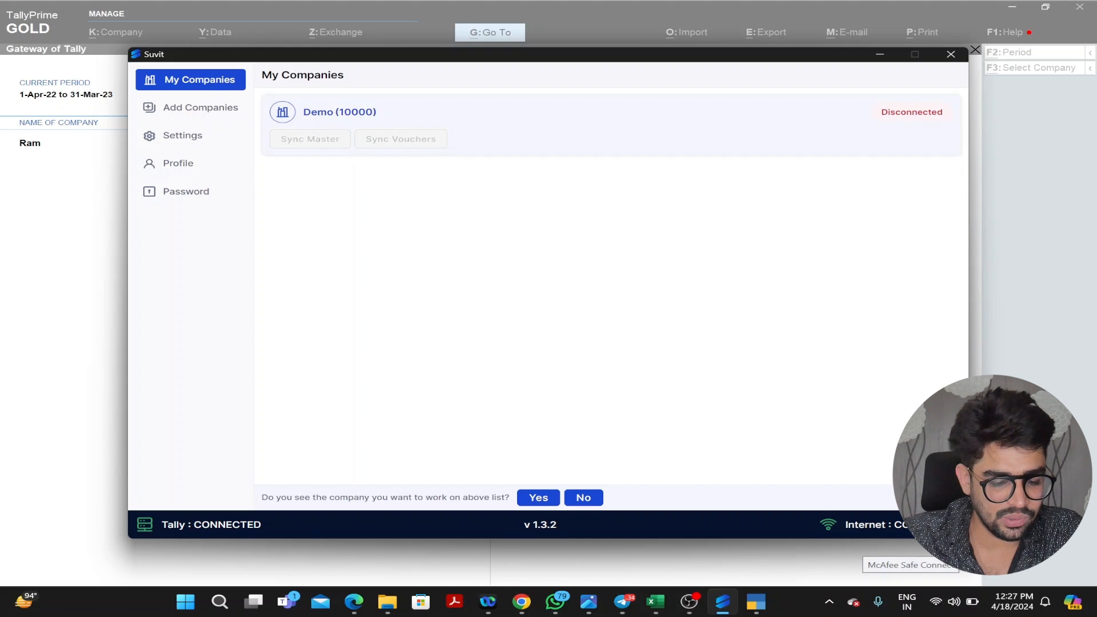
- Subscribe the Tally company Ram (10003) from Add Companies and confirm the subscription
{"action": "left_click", "coordinate": [213, 114]}
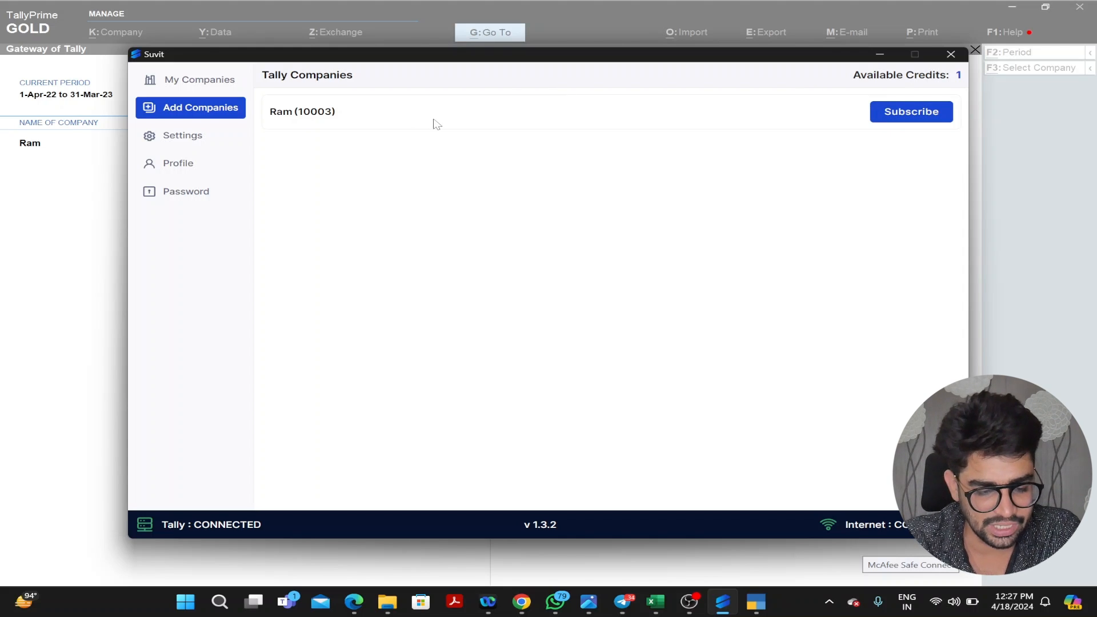
{"action": "left_click", "coordinate": [894, 113]}
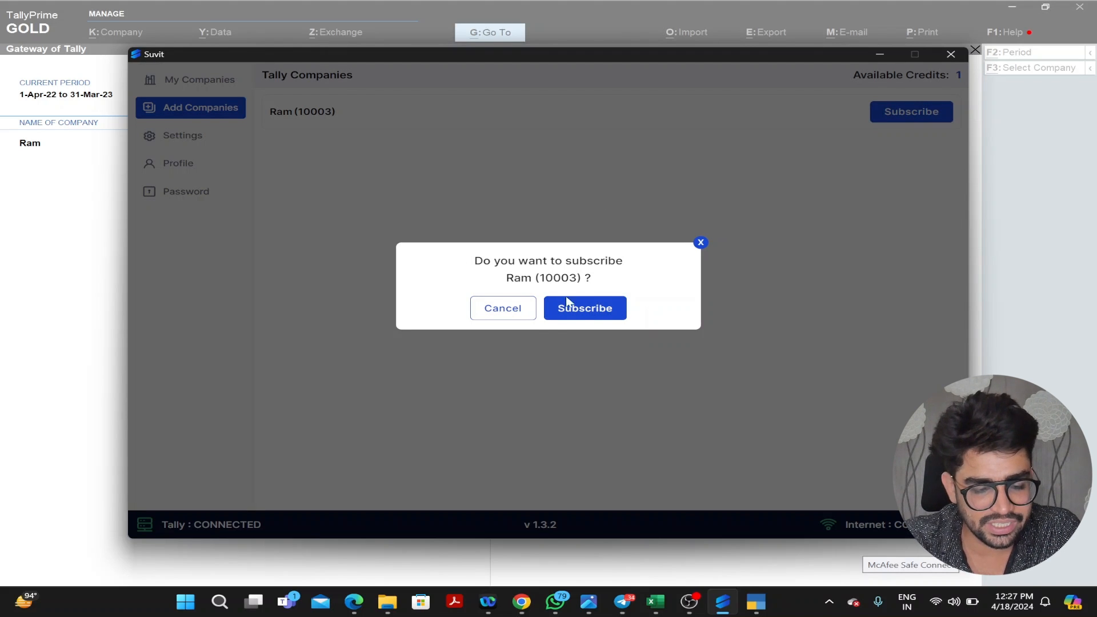
{"action": "left_click", "coordinate": [578, 312]}
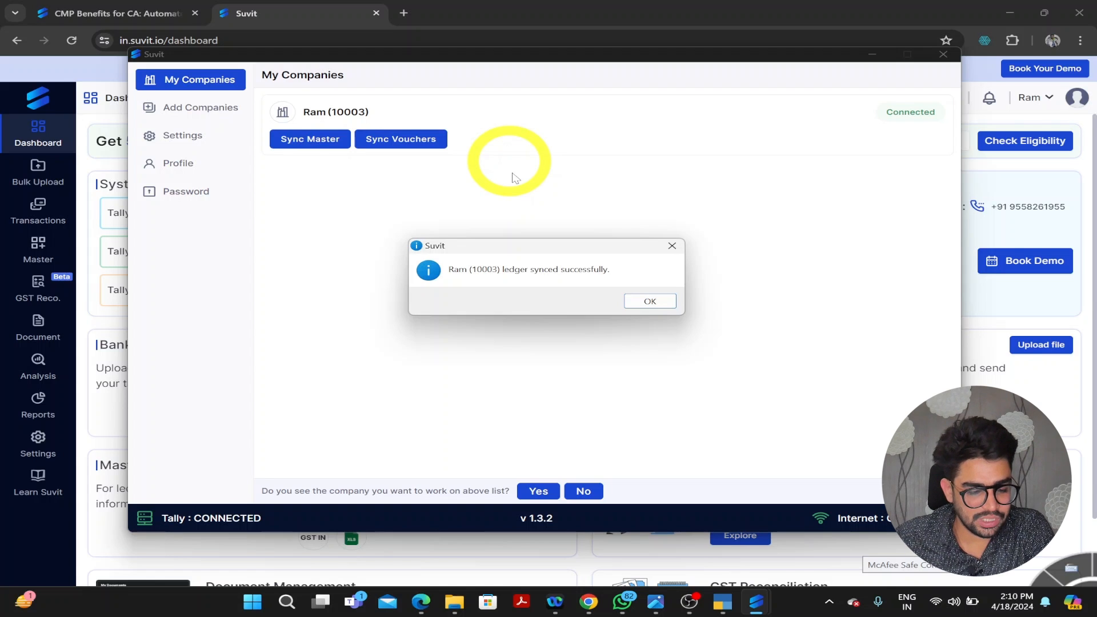
- Compare TallyPrime's List of Ledgers with Suvit's Ledger master showing the six imported ledgers
{"action": "left_click", "coordinate": [84, 227]}
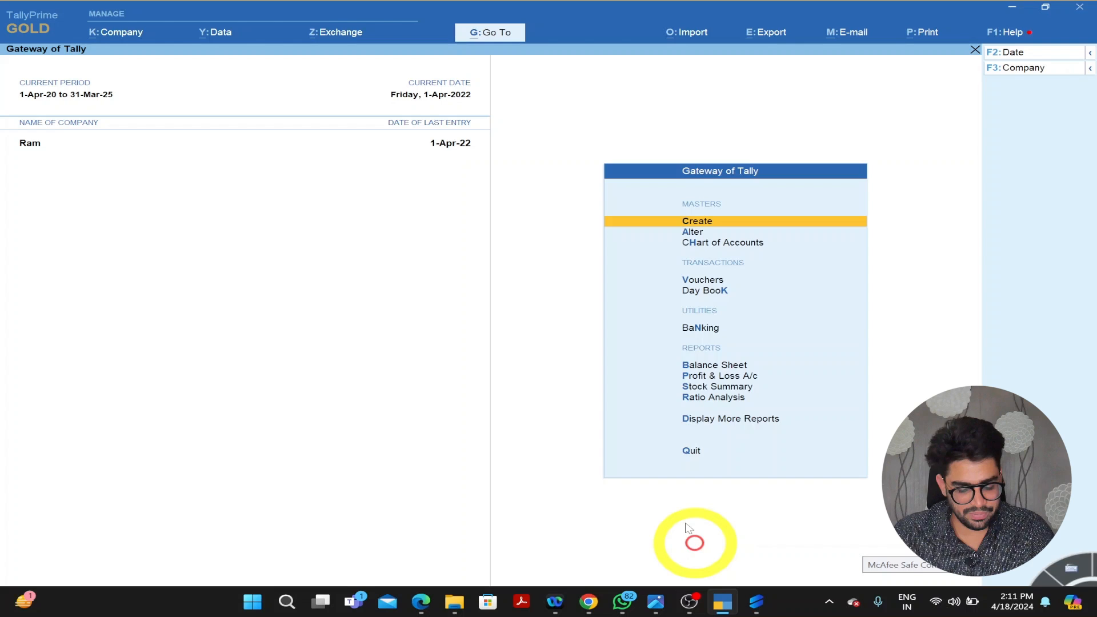
{"action": "key", "text": "d"}
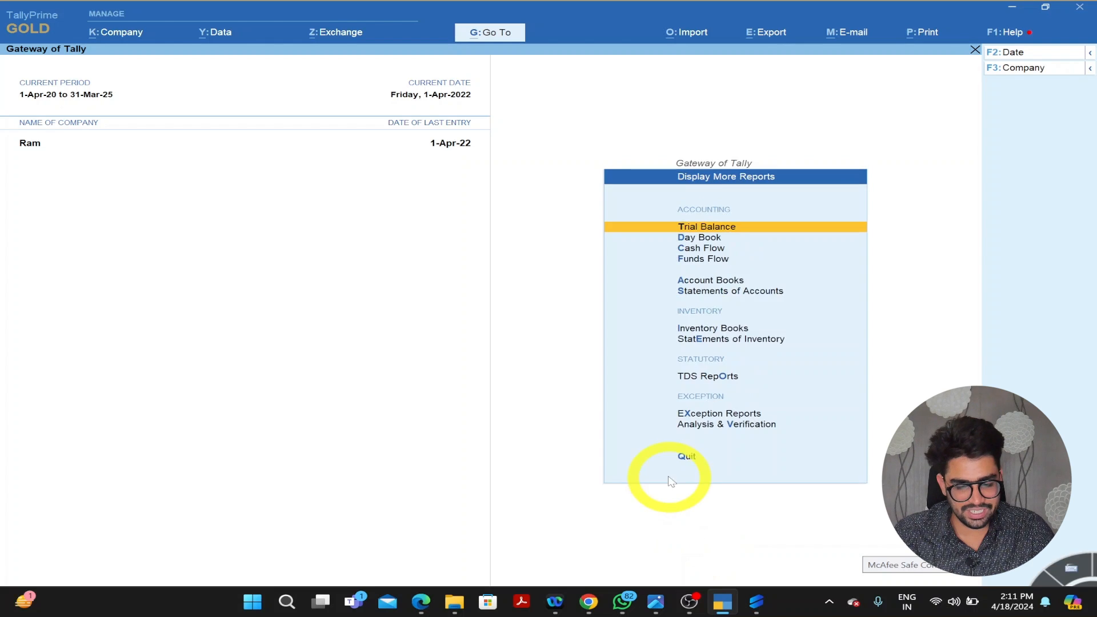
{"action": "key", "text": "a"}
{"action": "key", "text": "l"}
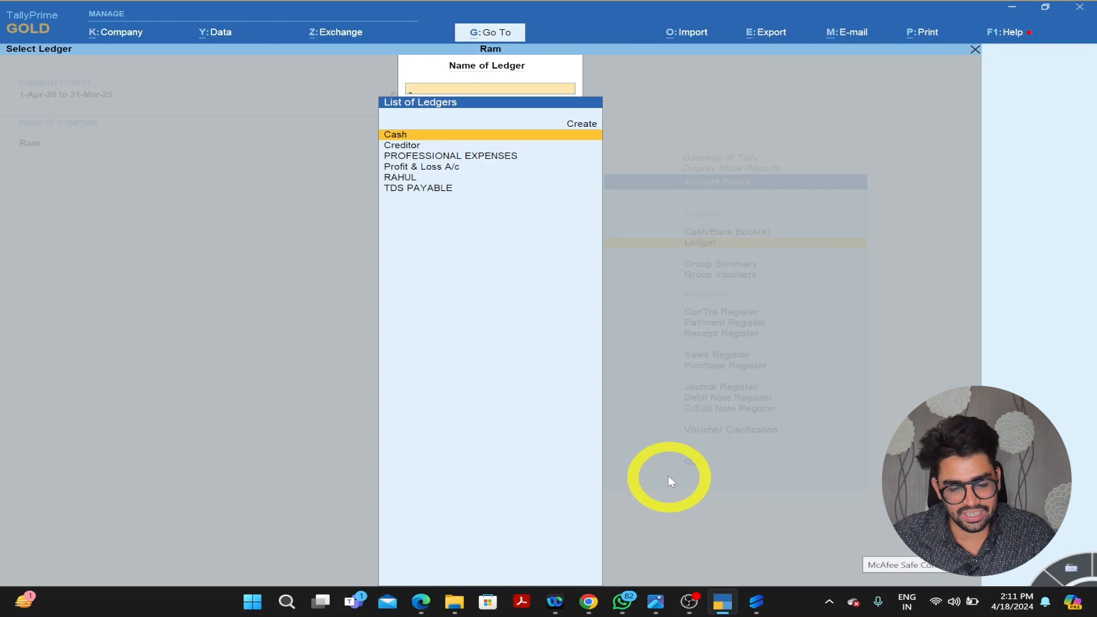
{"action": "key", "text": "Down"}
{"action": "key", "text": "Down"}
{"action": "key", "text": "alt+Tab"}
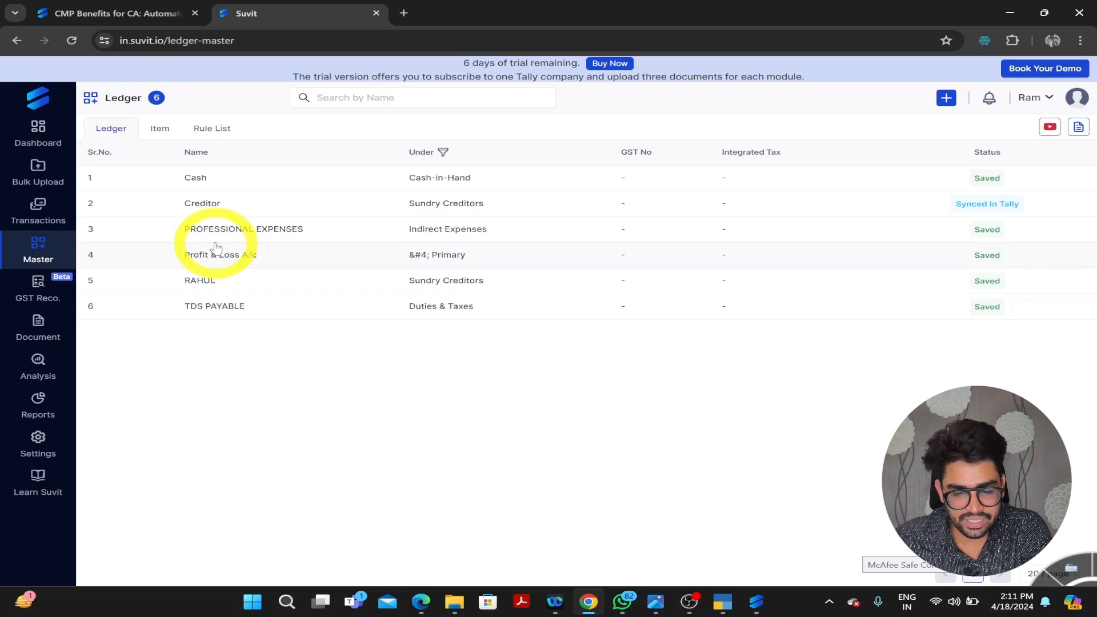
- Go to the Banking page under Bulk Upload in the Suvit sidebar
{"action": "left_click", "coordinate": [945, 98]}
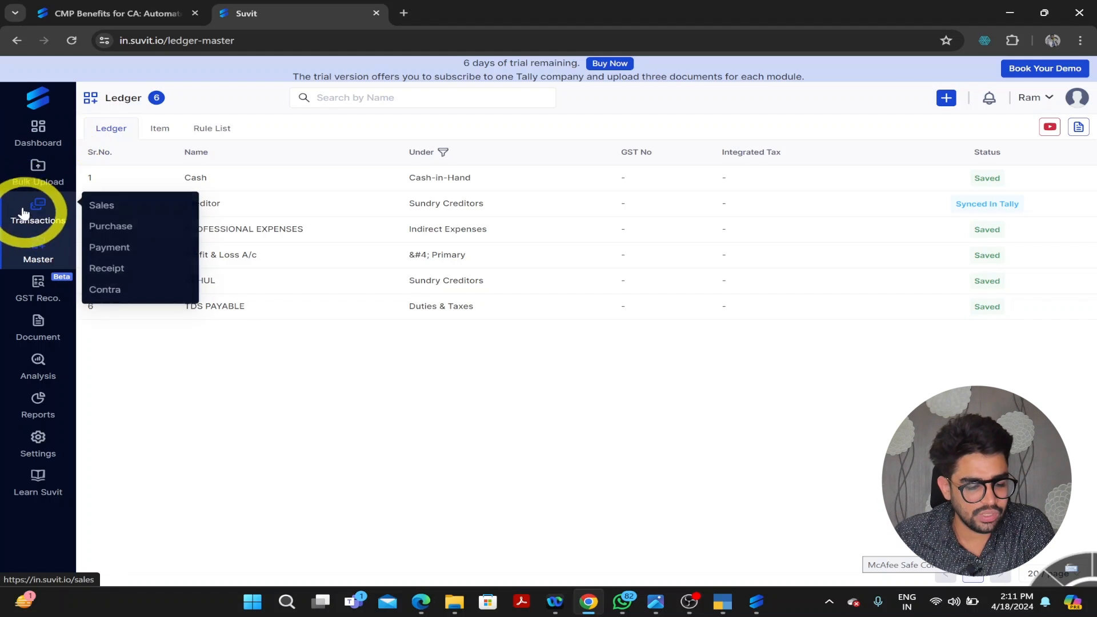
{"action": "mouse_move", "coordinate": [24, 188]}
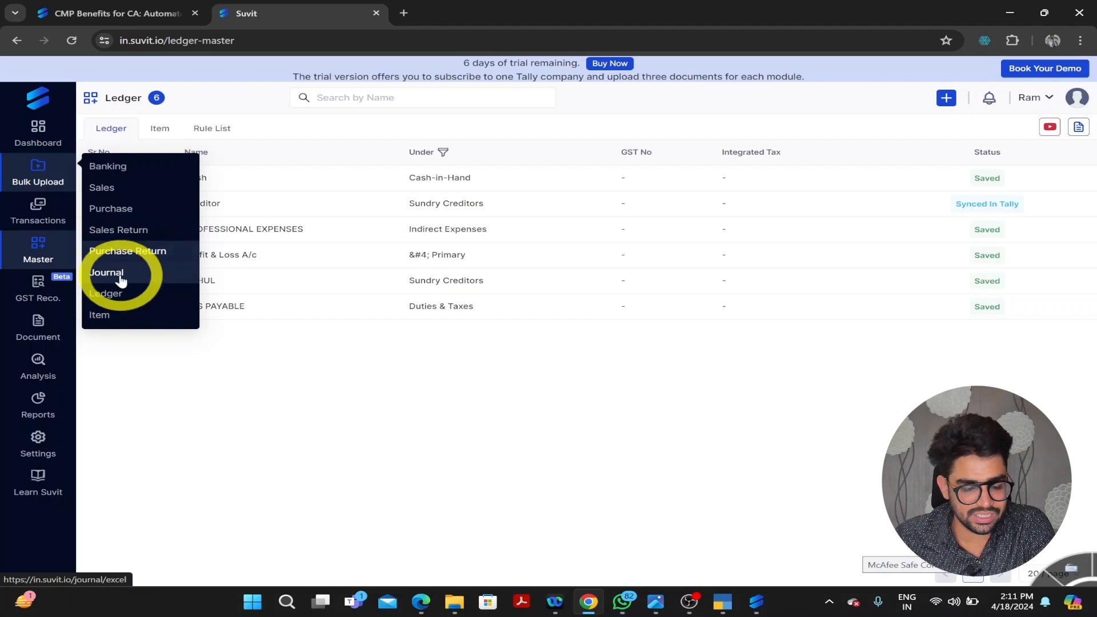
{"action": "left_click", "coordinate": [130, 169]}
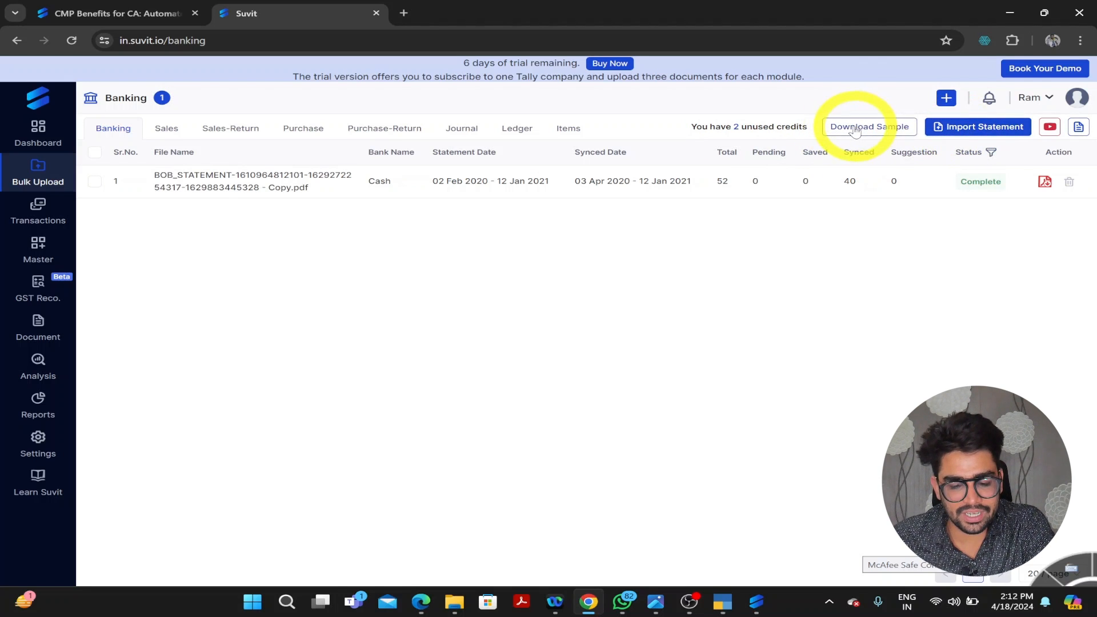
- Import the BOB_STATEMENT PDF as a Cash bank statement and upload it
{"action": "left_click", "coordinate": [974, 128]}
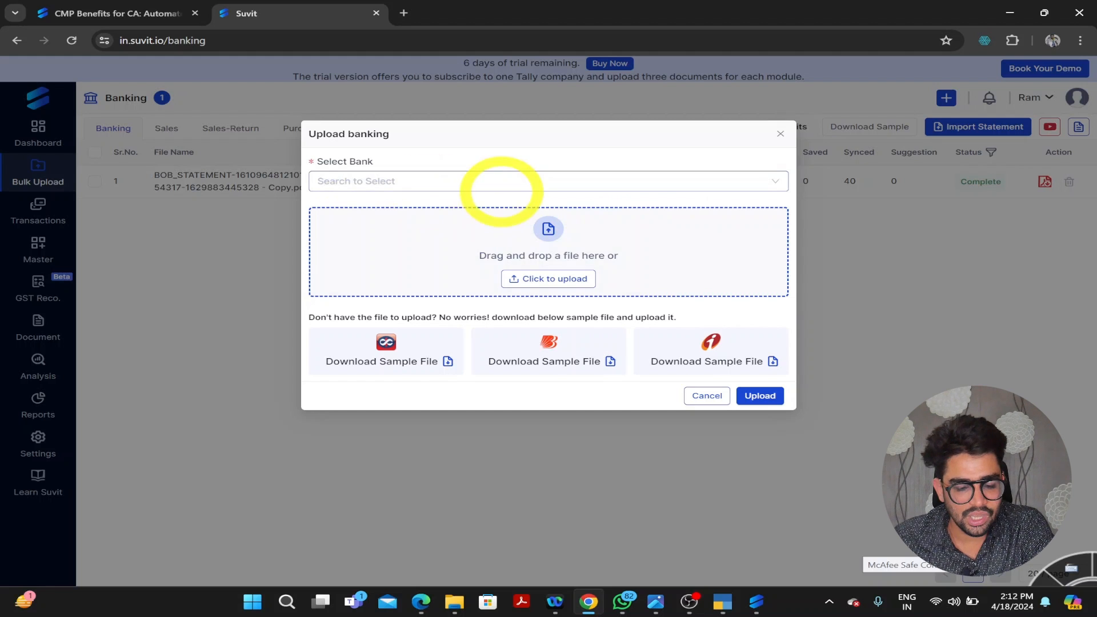
{"action": "left_click", "coordinate": [433, 181]}
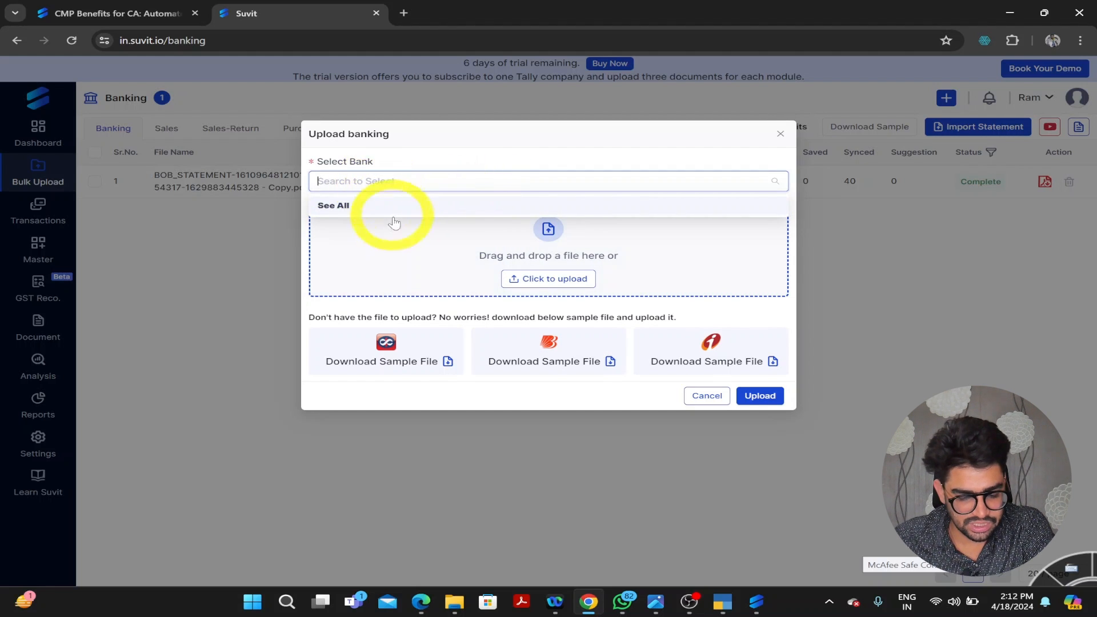
{"action": "left_click", "coordinate": [379, 205]}
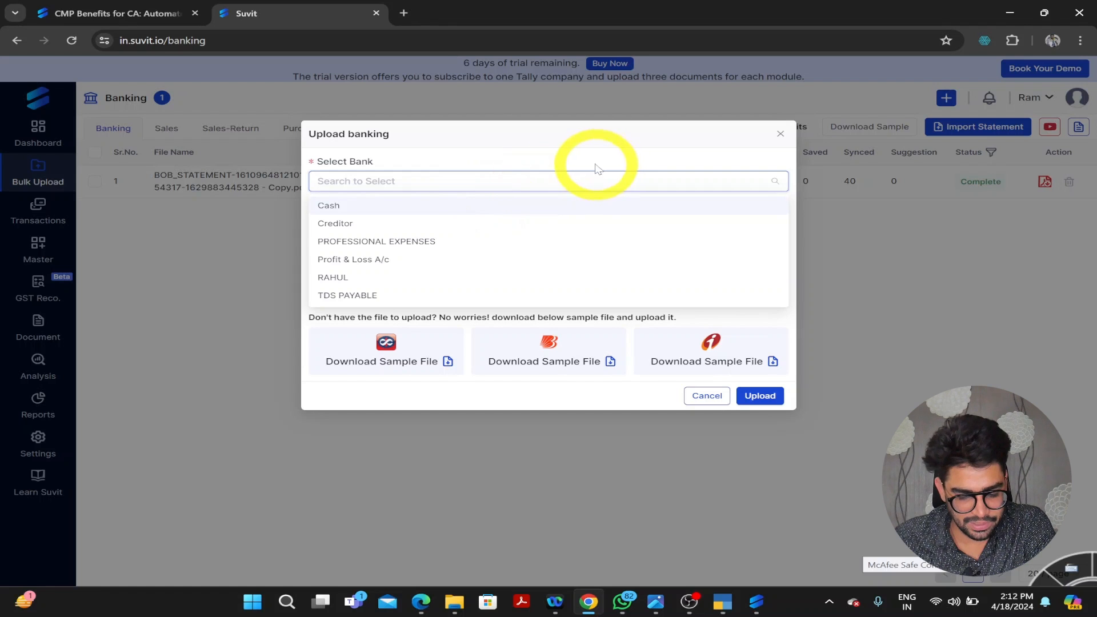
{"action": "left_click", "coordinate": [391, 208]}
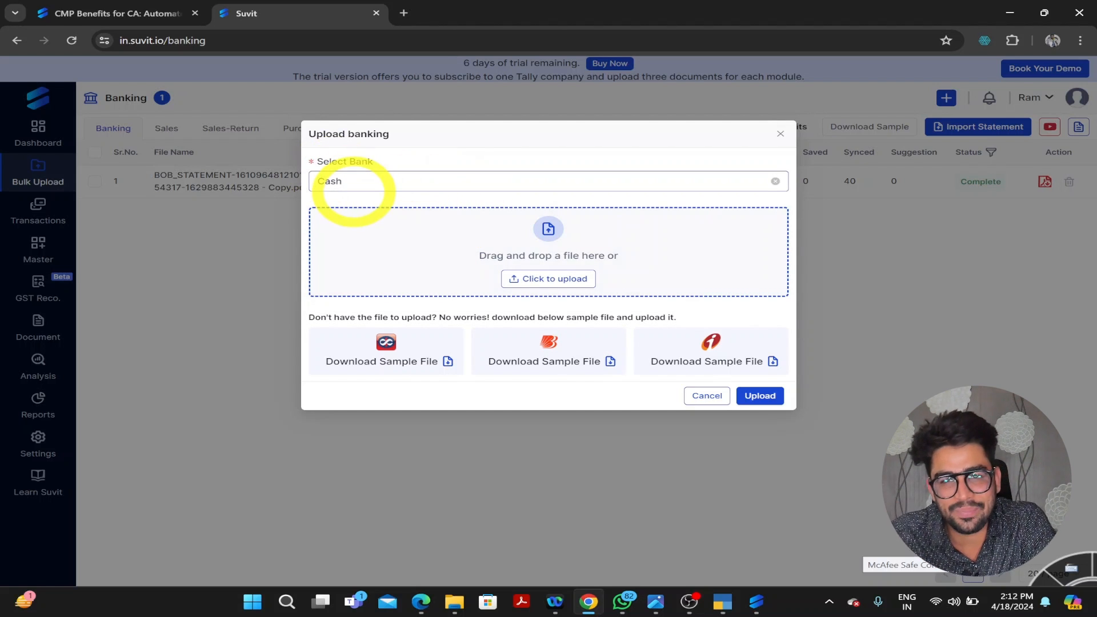
{"action": "left_click", "coordinate": [531, 279]}
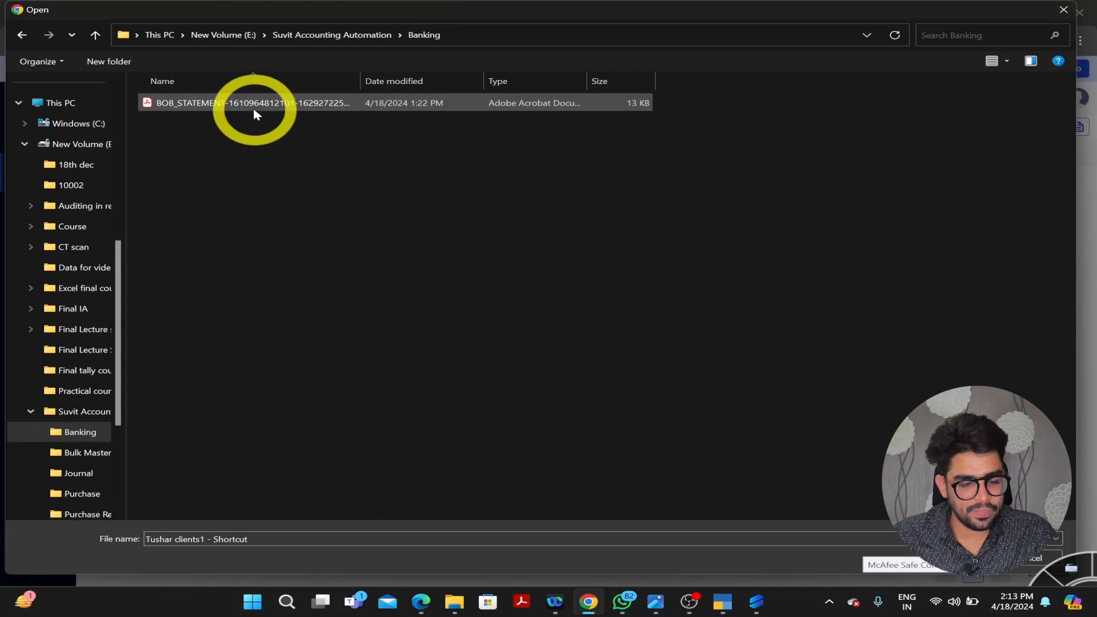
{"action": "double_click", "coordinate": [254, 108]}
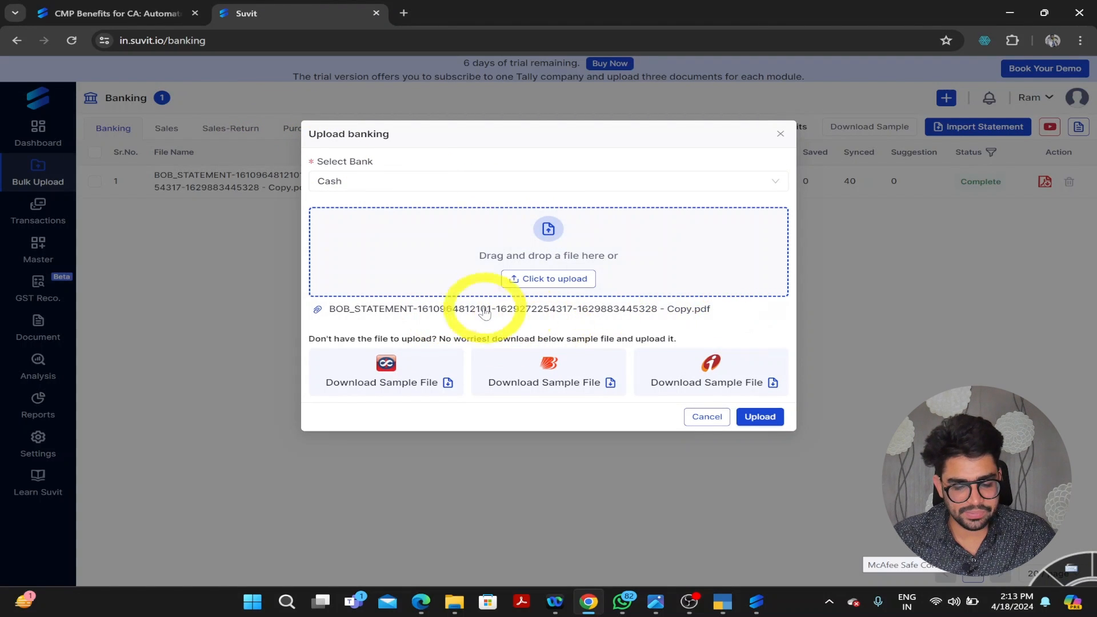
{"action": "left_click", "coordinate": [760, 416]}
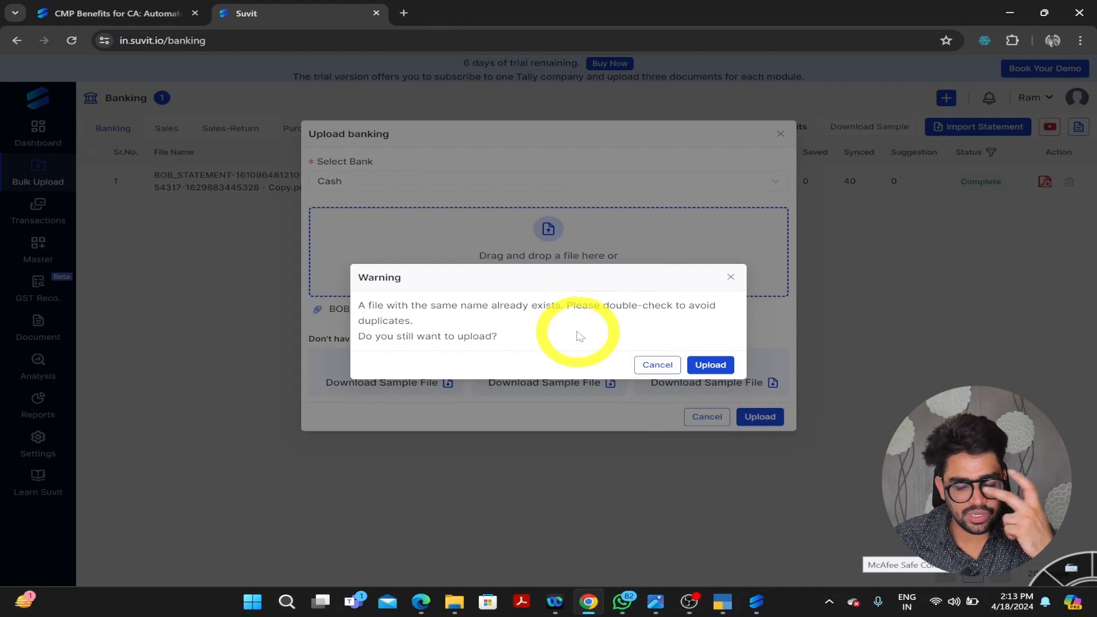
- Confirm the upload despite the duplicate-name warning
{"action": "left_click", "coordinate": [654, 363]}
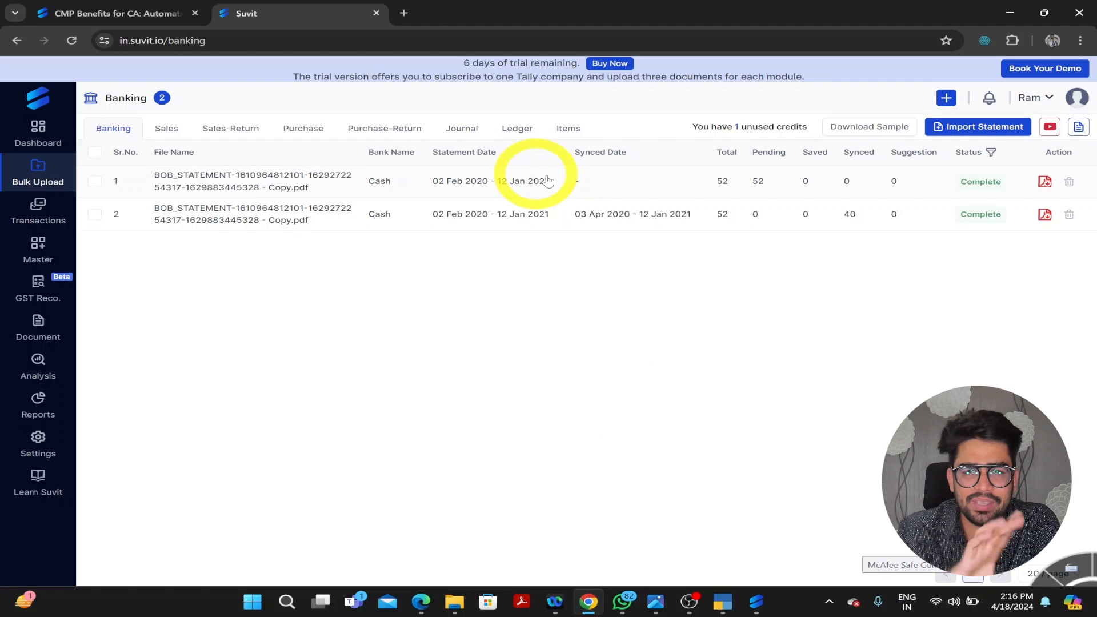
- Open the new Cash statement's 52 extracted transactions
{"action": "left_click", "coordinate": [651, 183]}
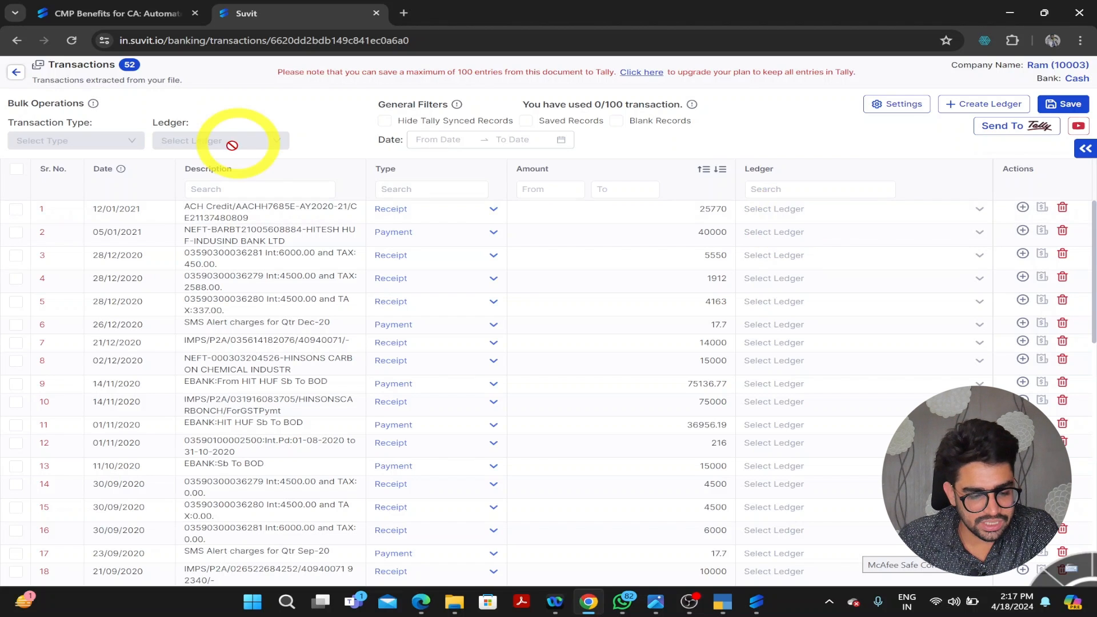
- Select all 52 transactions with the header checkbox
{"action": "left_click", "coordinate": [17, 171]}
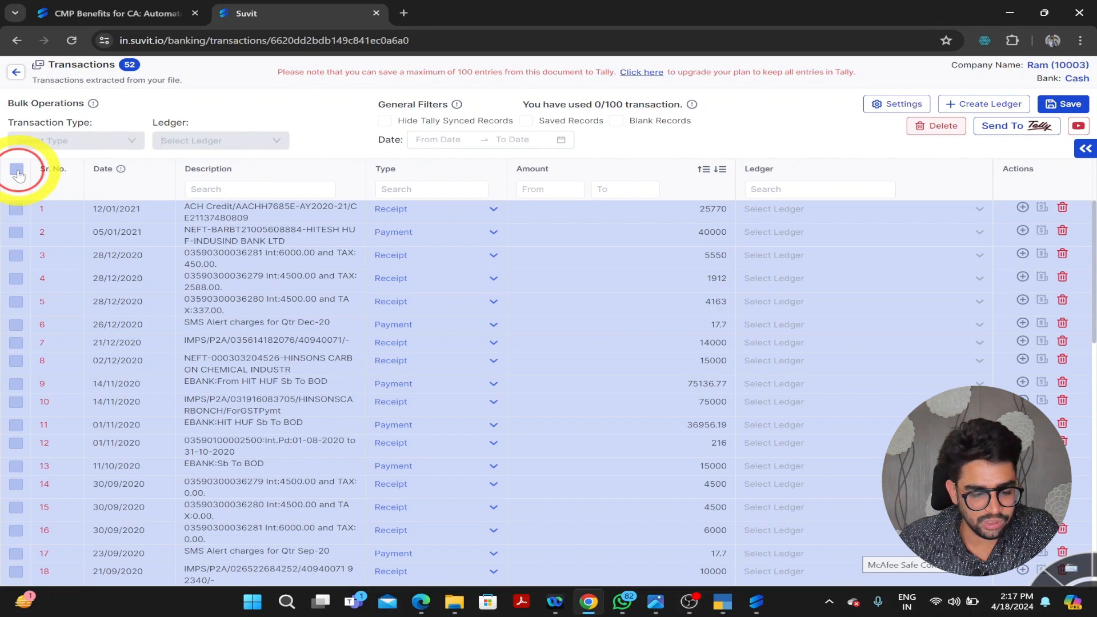
- Assign PROFESSIONAL EXPENSES to all transactions, then Cash to transaction 1 and RAHUL to 19
{"action": "left_click", "coordinate": [220, 141]}
{"action": "left_click", "coordinate": [212, 197]}
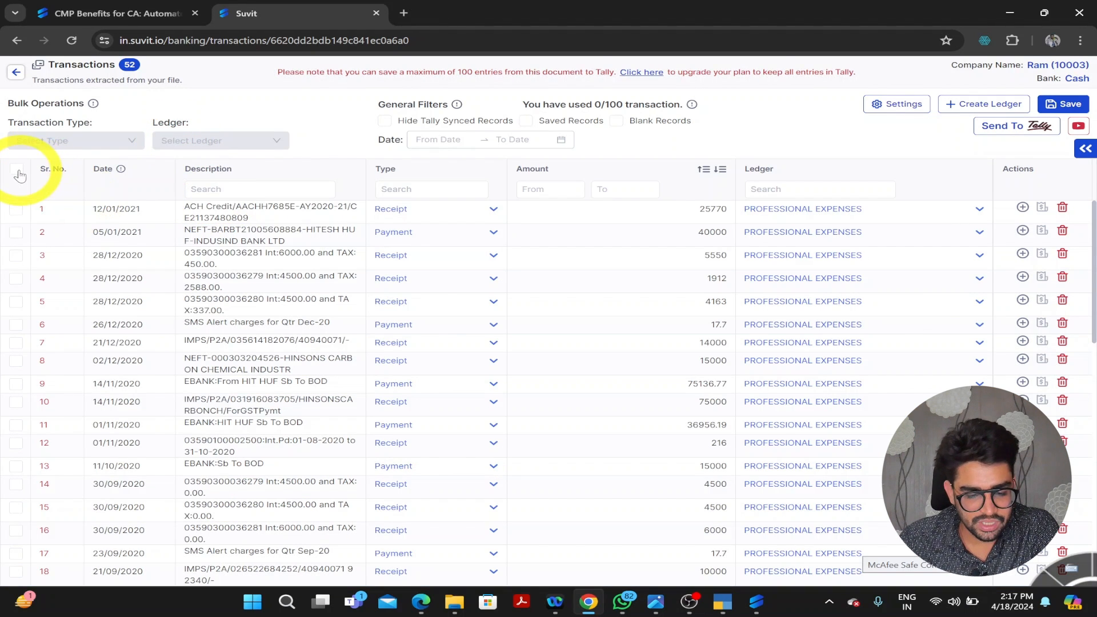
{"action": "left_click", "coordinate": [989, 212]}
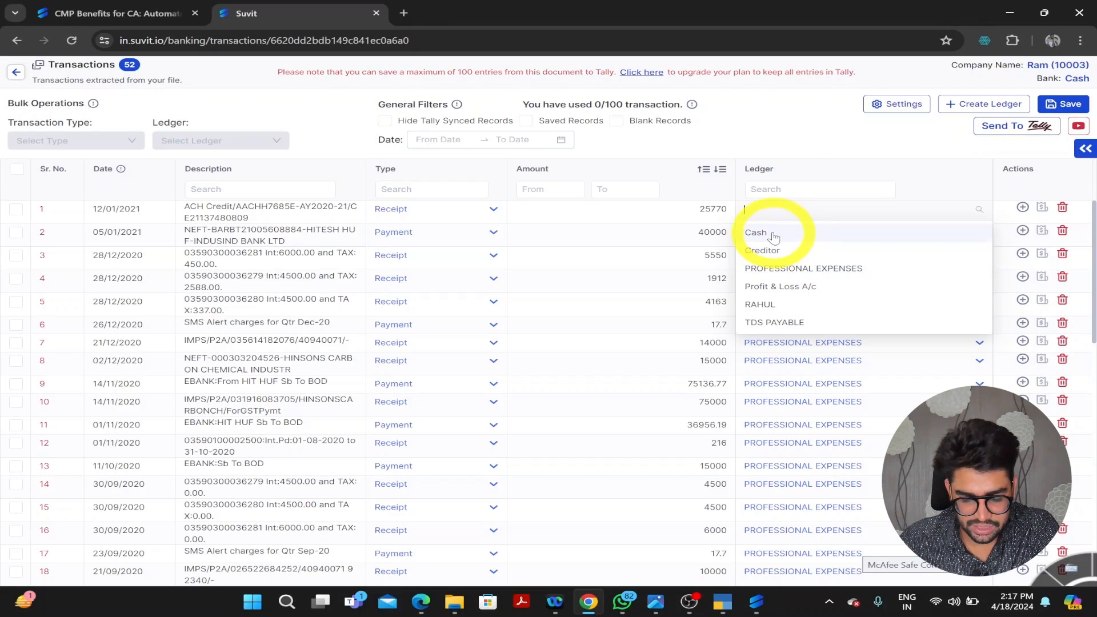
{"action": "left_click", "coordinate": [765, 234]}
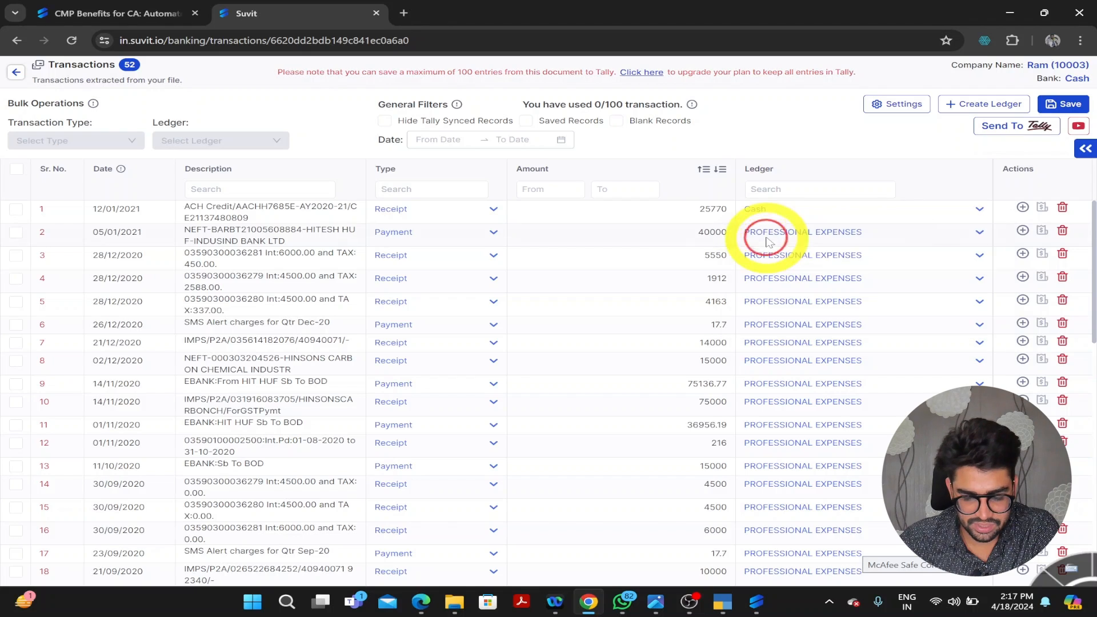
{"action": "scroll", "coordinate": [694, 265], "scroll_direction": "down", "scroll_amount": 4}
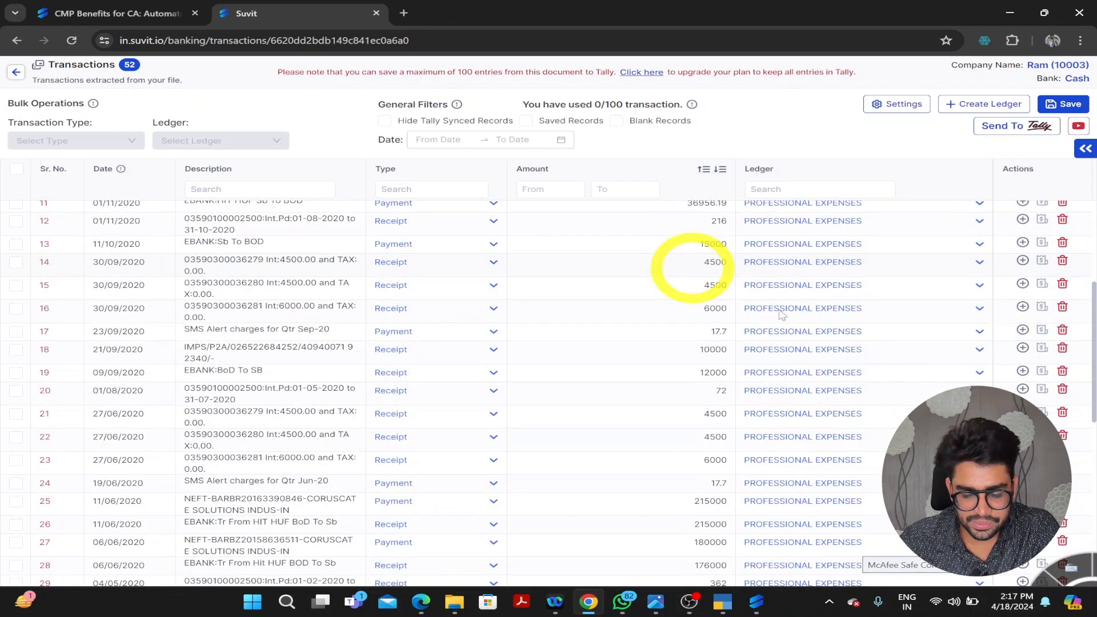
{"action": "left_click", "coordinate": [978, 372]}
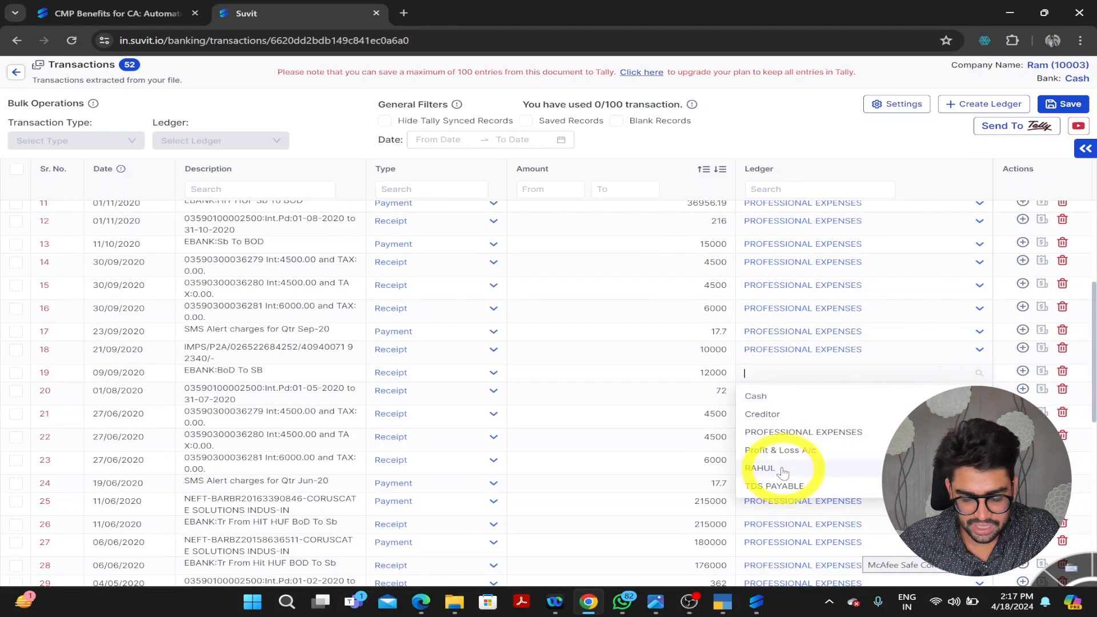
{"action": "left_click", "coordinate": [759, 469]}
{"action": "scroll", "coordinate": [768, 342], "scroll_direction": "down", "scroll_amount": 8}
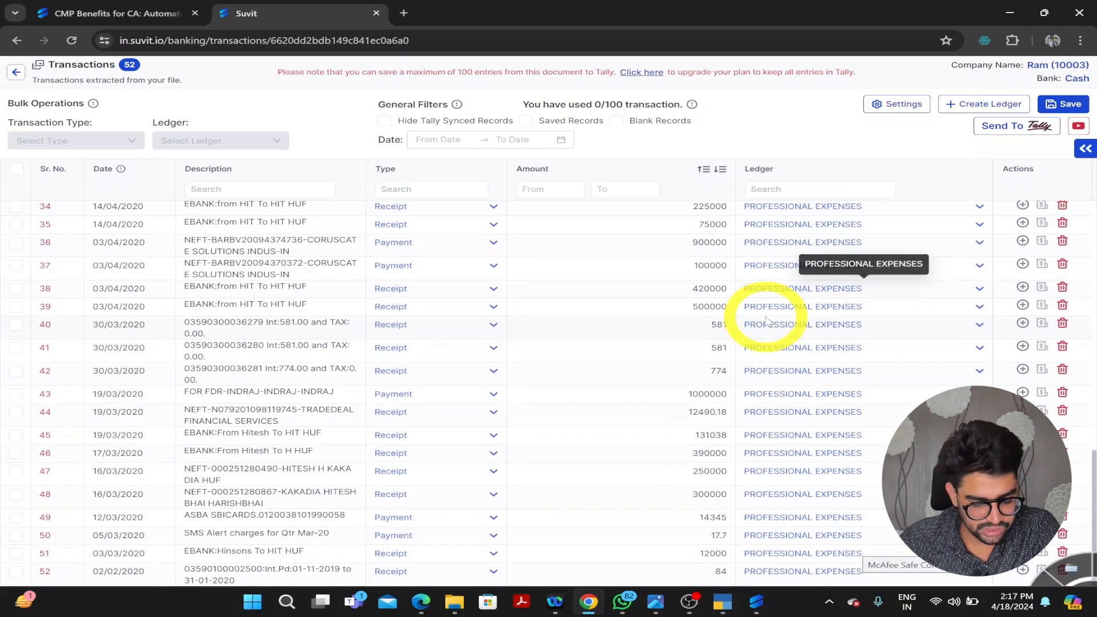
{"action": "scroll", "coordinate": [229, 460], "scroll_direction": "up", "scroll_amount": 6}
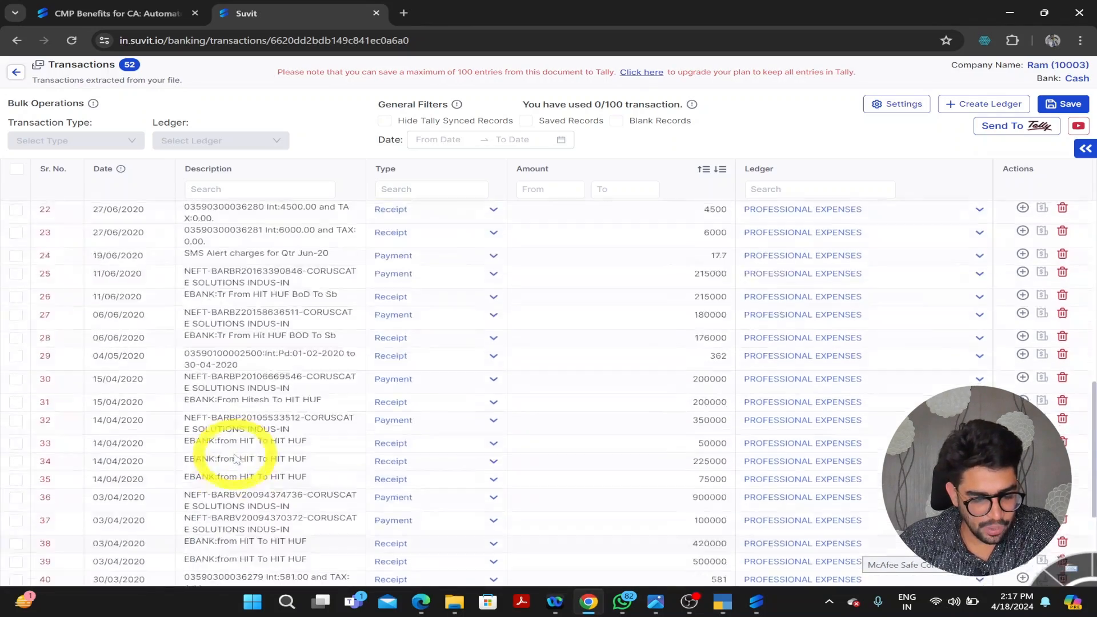
{"action": "scroll", "coordinate": [236, 459], "scroll_direction": "up", "scroll_amount": 10}
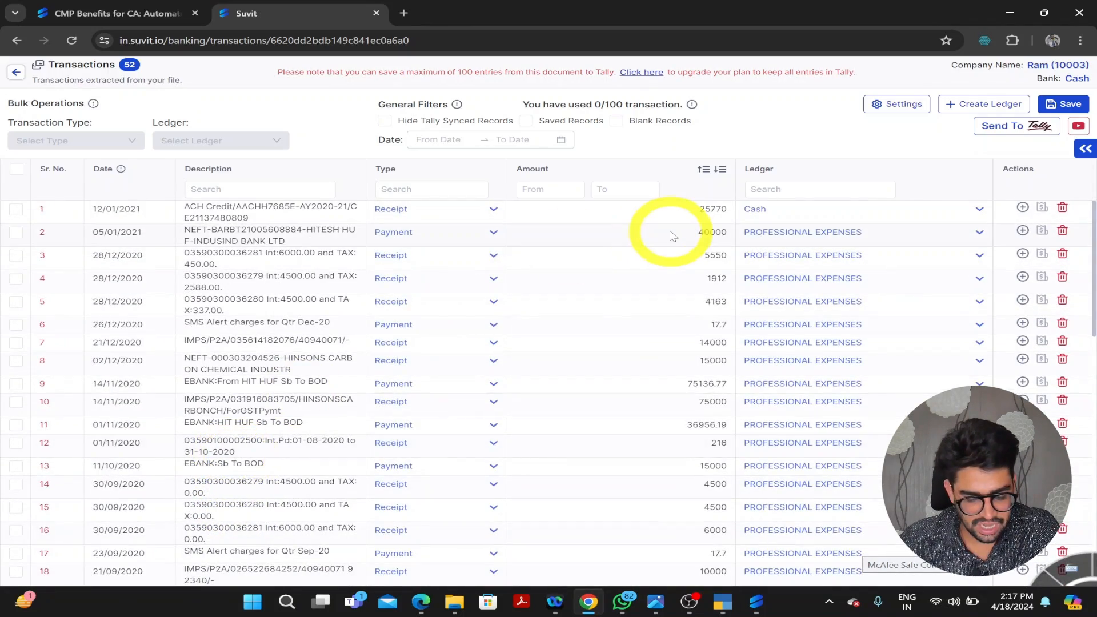
{"action": "scroll", "coordinate": [671, 235], "scroll_direction": "down", "scroll_amount": 15}
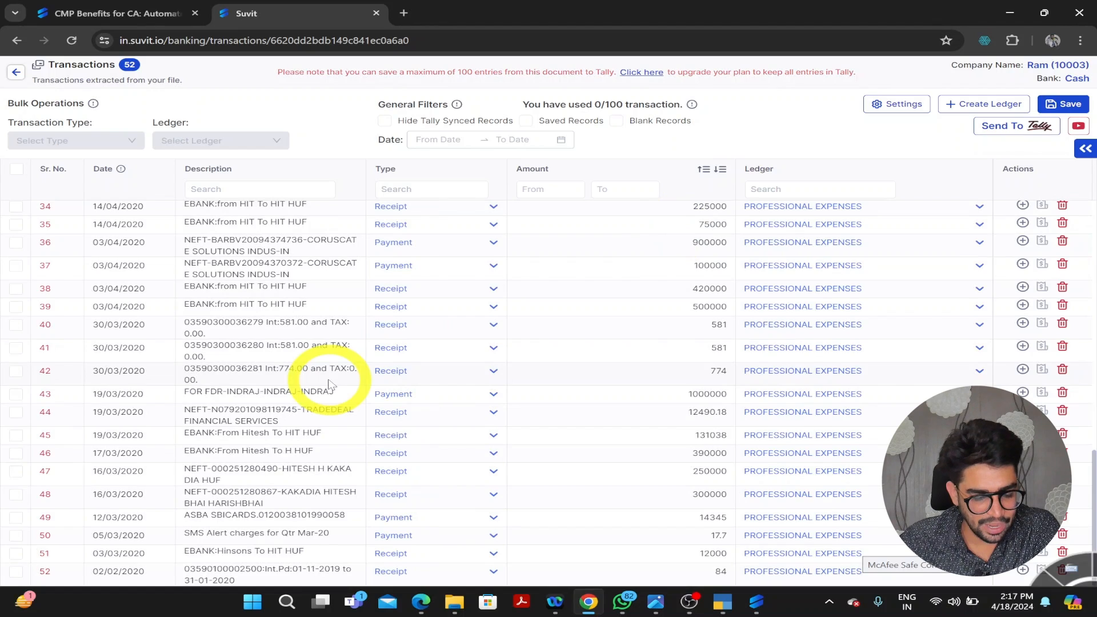
{"action": "scroll", "coordinate": [329, 383], "scroll_direction": "up", "scroll_amount": 15}
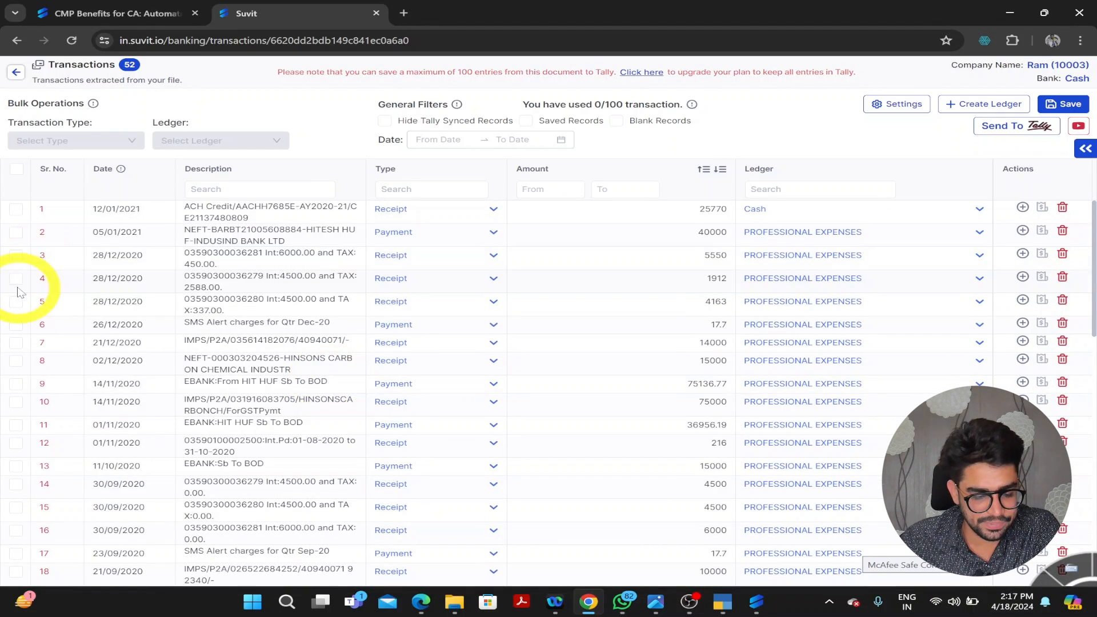
- Set transaction 3's ledger to PROFESSIONAL EXPENSES and save the ledger assignments
{"action": "left_click", "coordinate": [16, 256]}
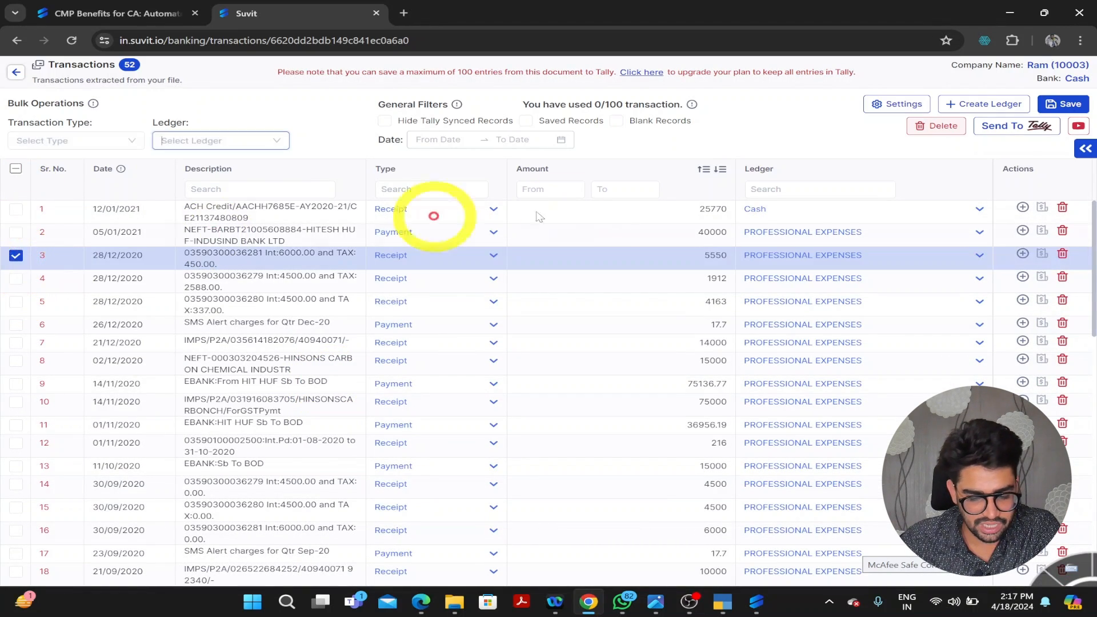
{"action": "left_click", "coordinate": [979, 257]}
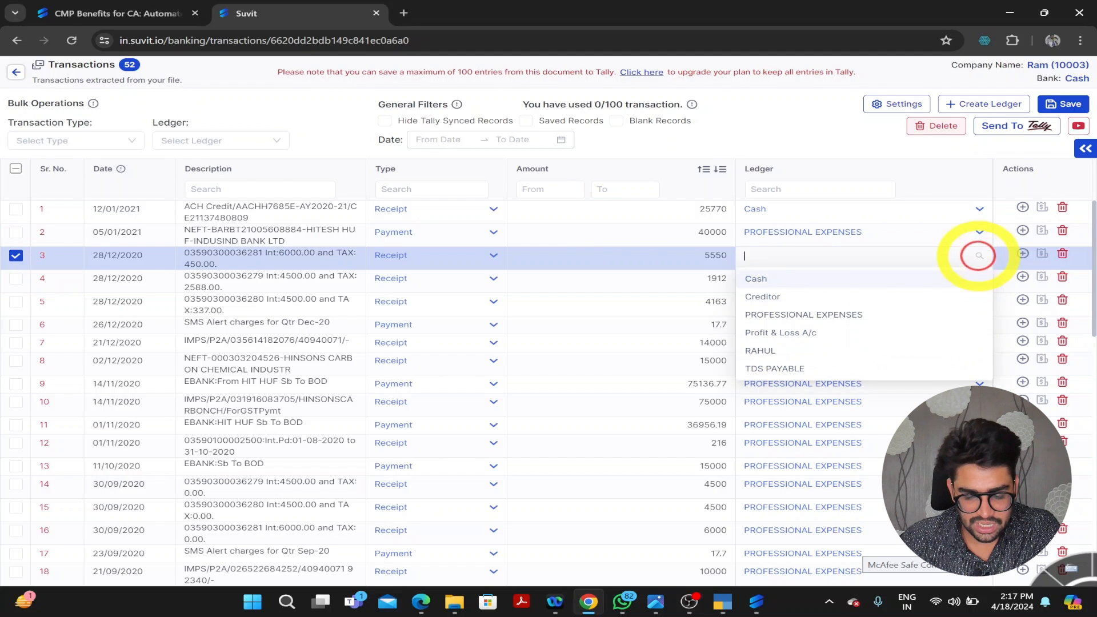
{"action": "left_click", "coordinate": [820, 317]}
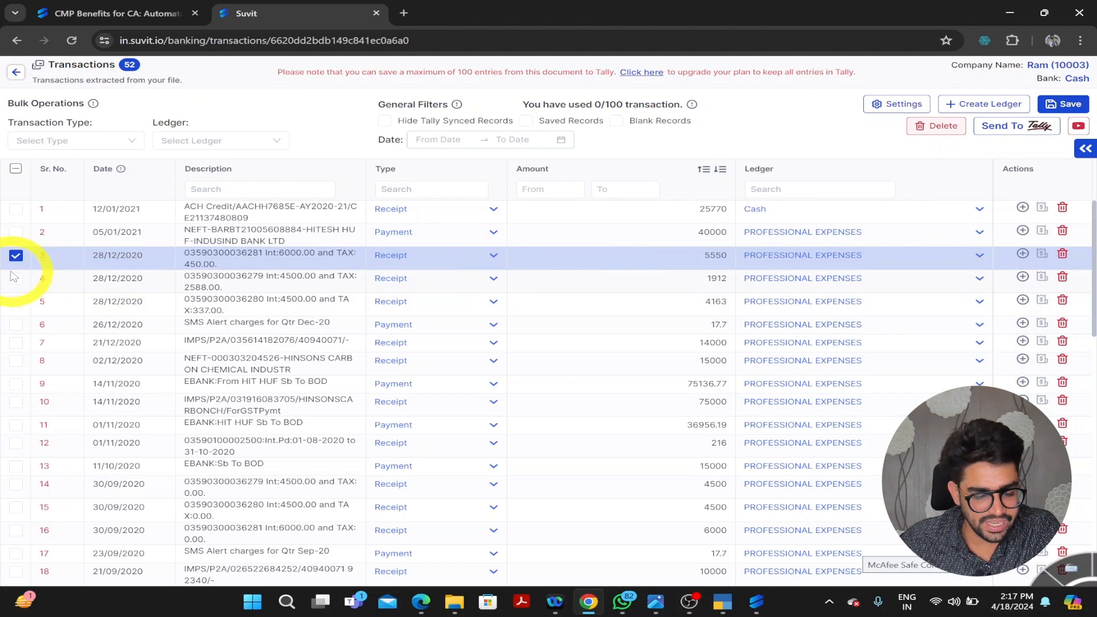
{"action": "left_click", "coordinate": [1063, 104]}
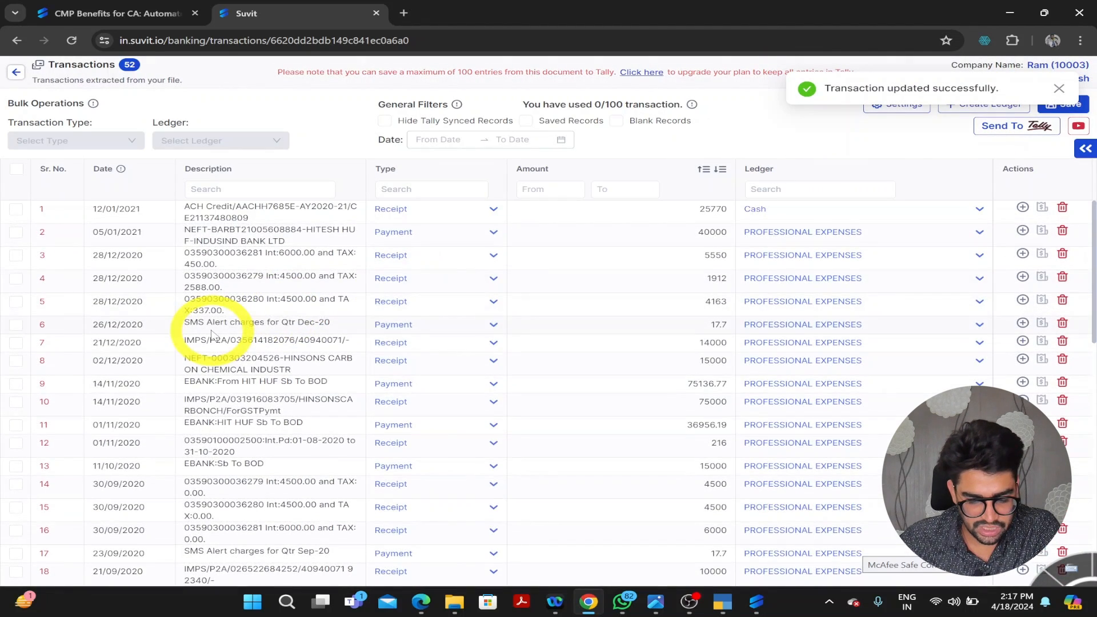
- Send transactions 4 and 5 to Tally
{"action": "left_click", "coordinate": [16, 278]}
{"action": "left_click", "coordinate": [16, 303]}
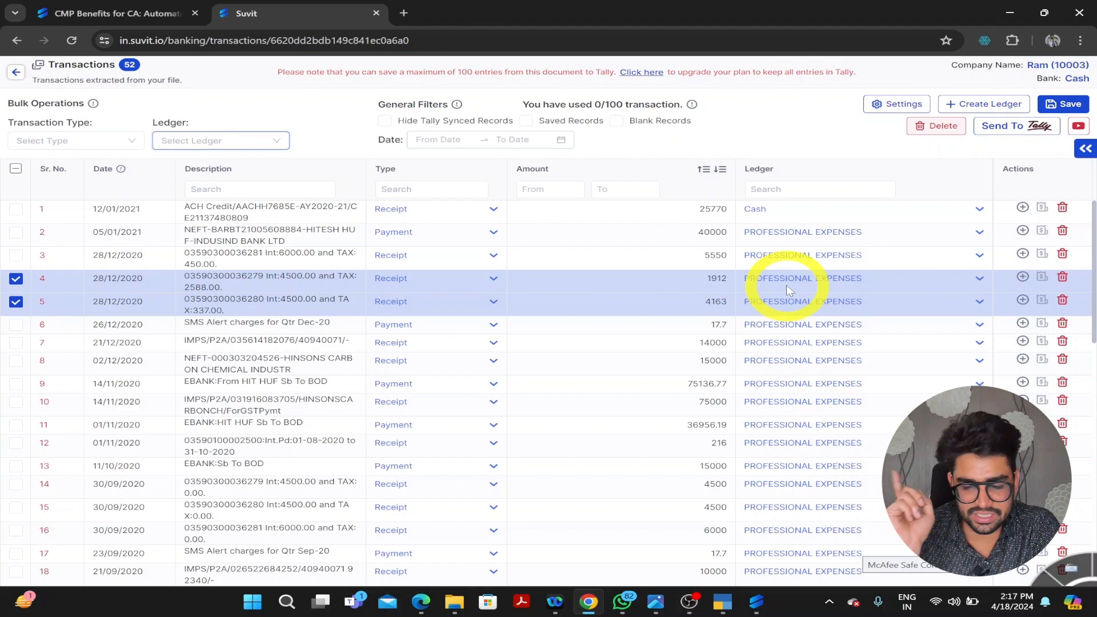
{"action": "left_click", "coordinate": [1022, 130]}
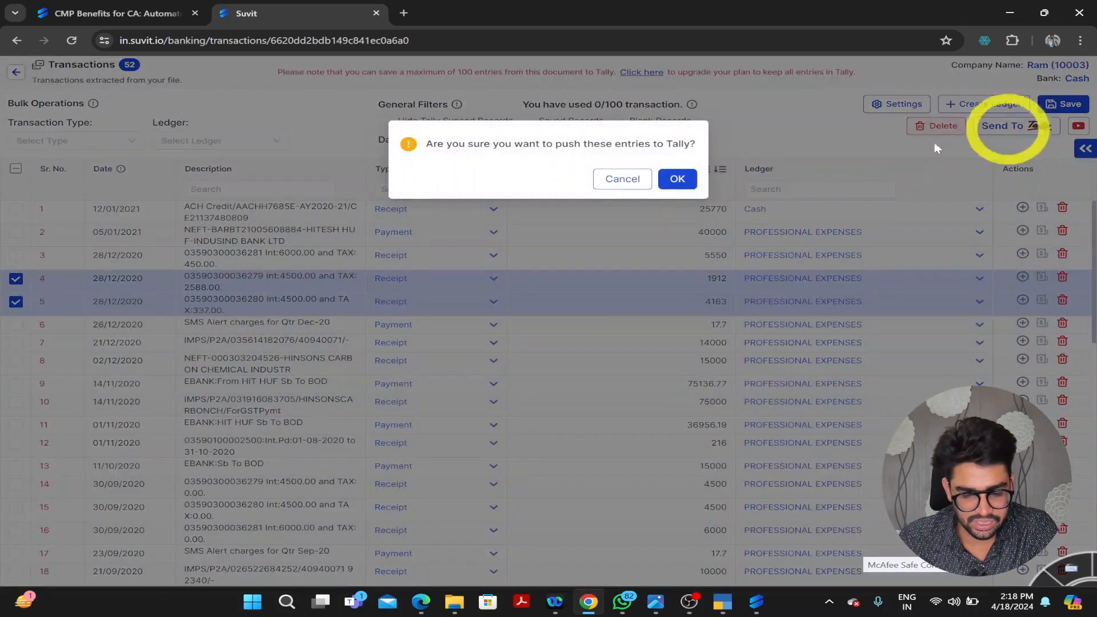
- Confirm the push to Tally and select all 52 transactions on the statement page
{"action": "left_click", "coordinate": [688, 179]}
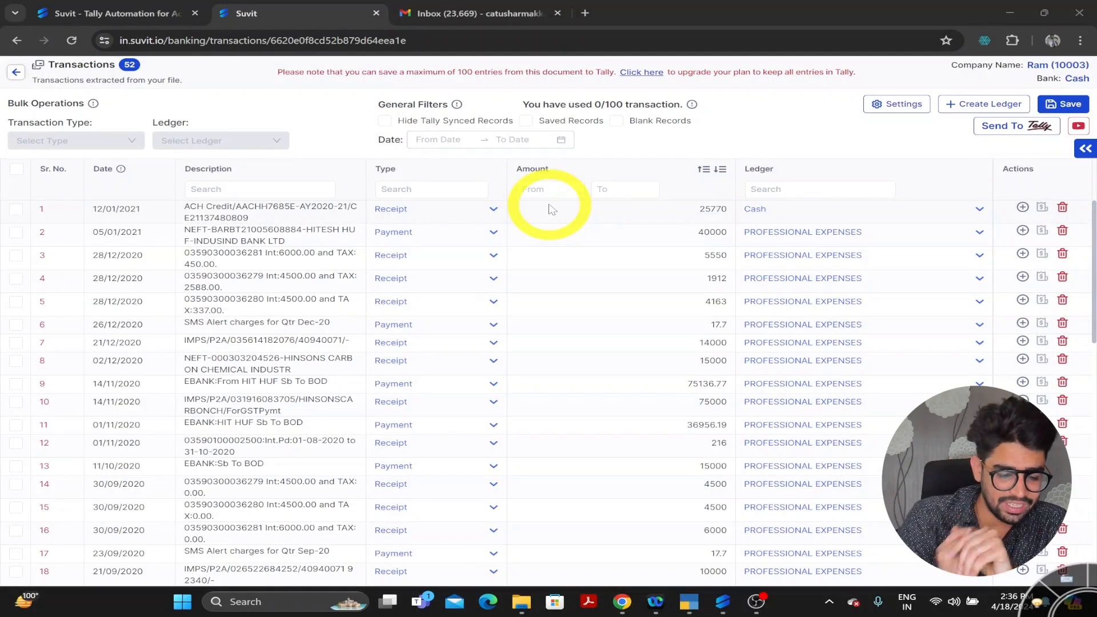
{"action": "left_click", "coordinate": [17, 171]}
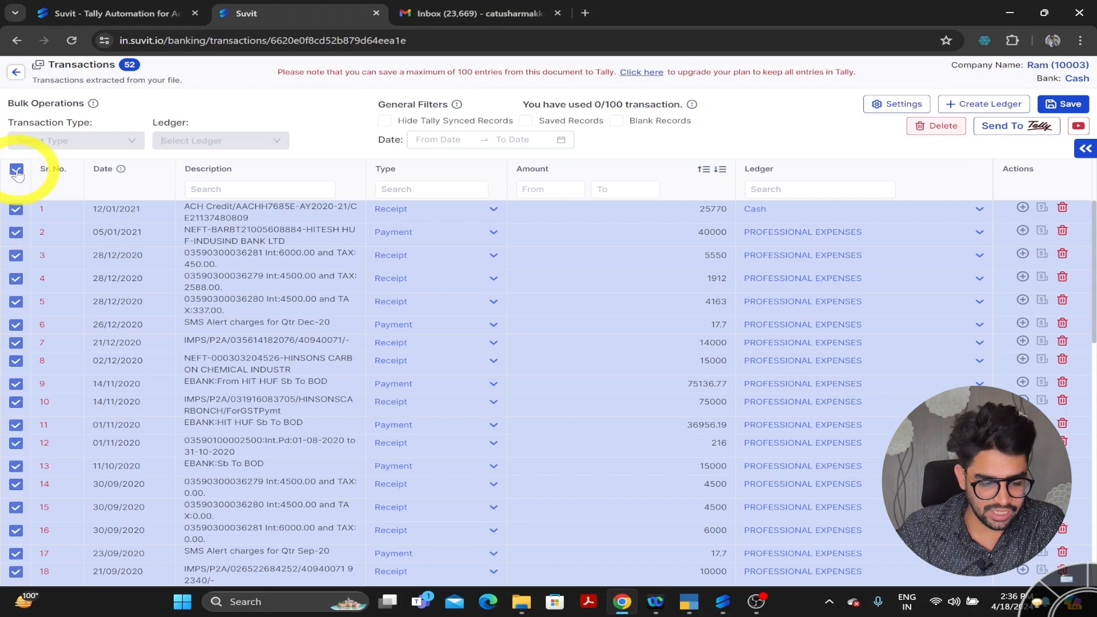
- Open TallyPrime's Cash ledger vouchers, check its 1-Apr-19 to 1-Apr-22 period, and return to Suvit
{"action": "left_click", "coordinate": [688, 601]}
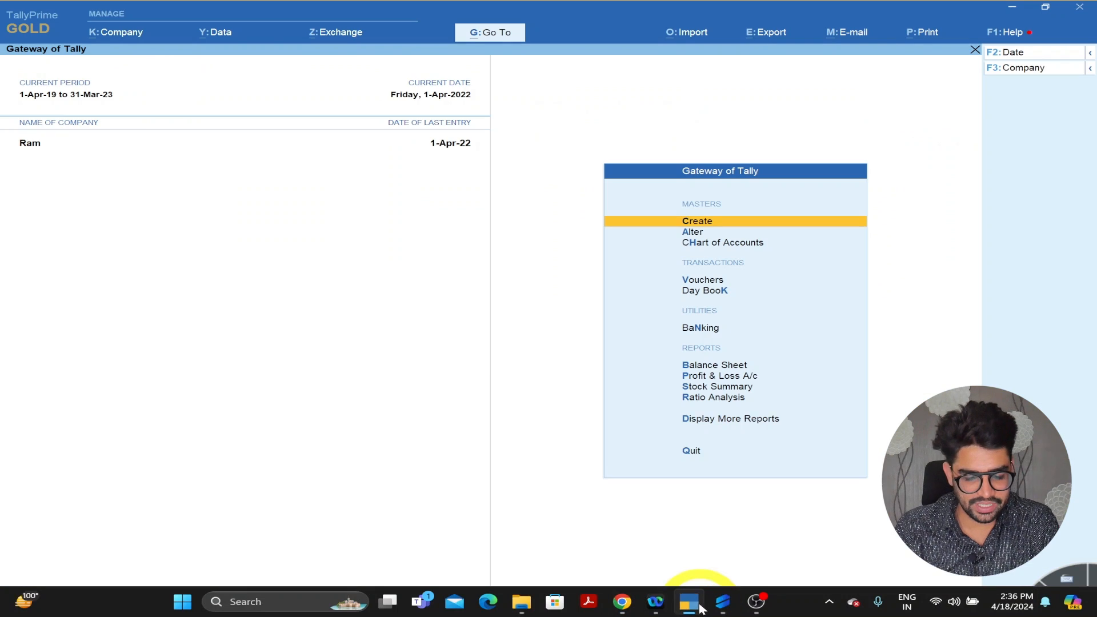
{"action": "key", "text": "d"}
{"action": "key", "text": "a"}
{"action": "key", "text": "l"}
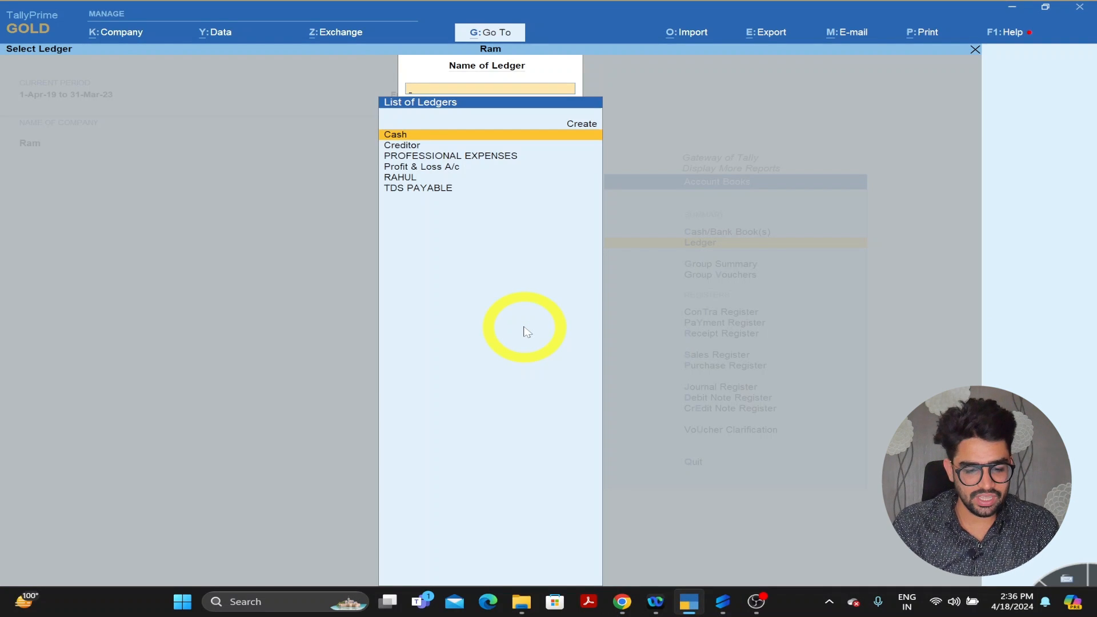
{"action": "key", "text": "Down"}
{"action": "key", "text": "Up"}
{"action": "key", "text": "Return"}
{"action": "key", "text": "F2"}
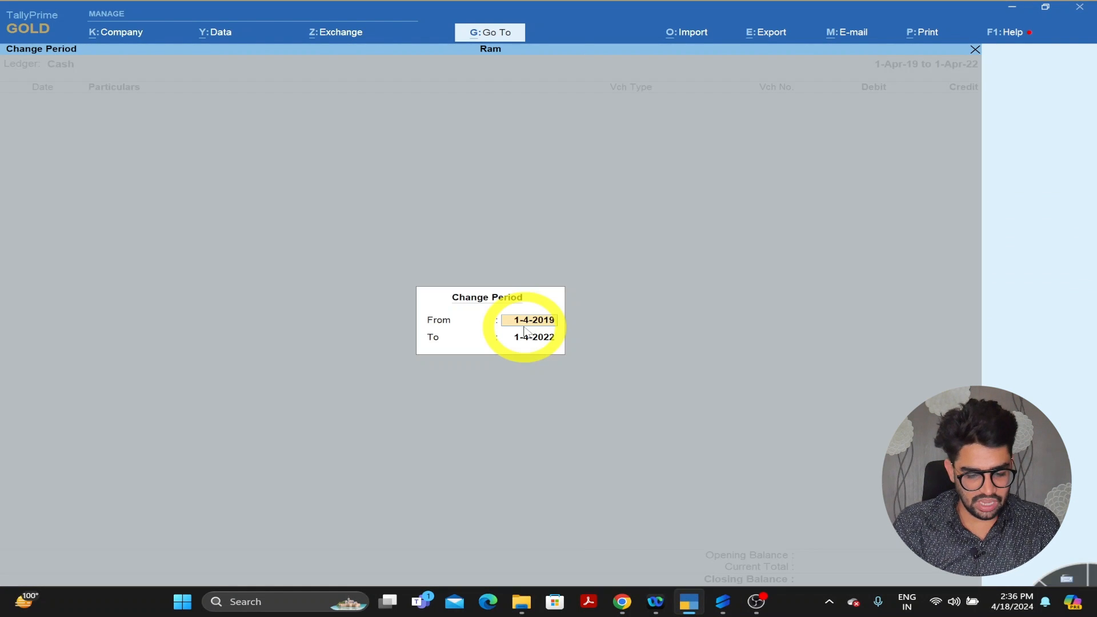
{"action": "key", "text": "Escape"}
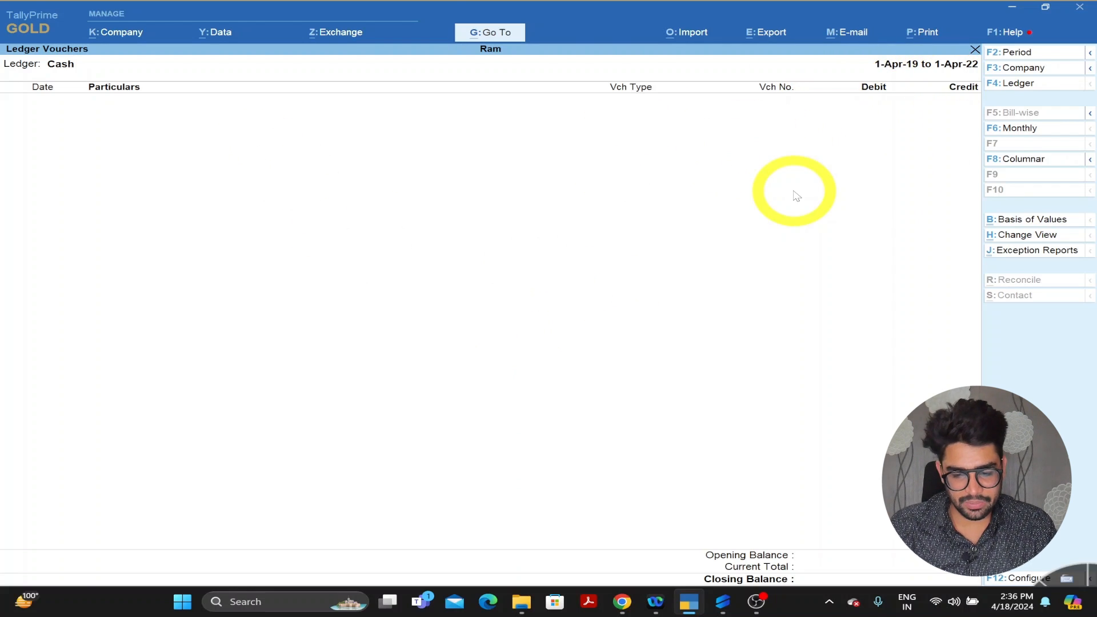
{"action": "key", "text": "alt+Tab"}
- Save the pending ledger changes and push all transactions to Tally, which reports no entries to push
{"action": "scroll", "coordinate": [123, 367], "scroll_direction": "down", "scroll_amount": 1}
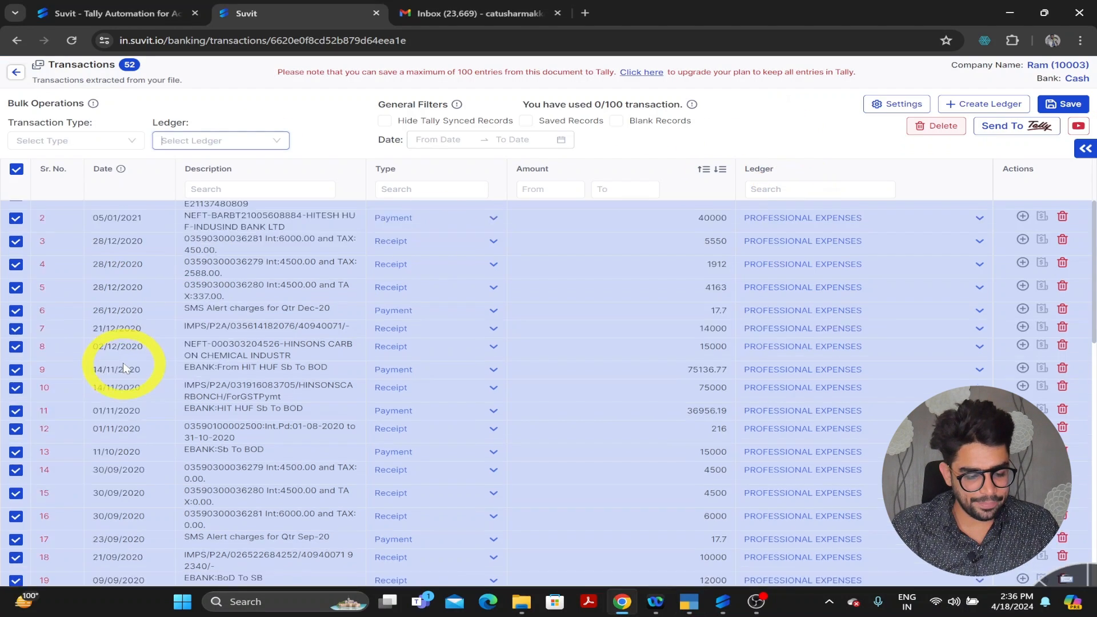
{"action": "scroll", "coordinate": [123, 368], "scroll_direction": "down", "scroll_amount": 10}
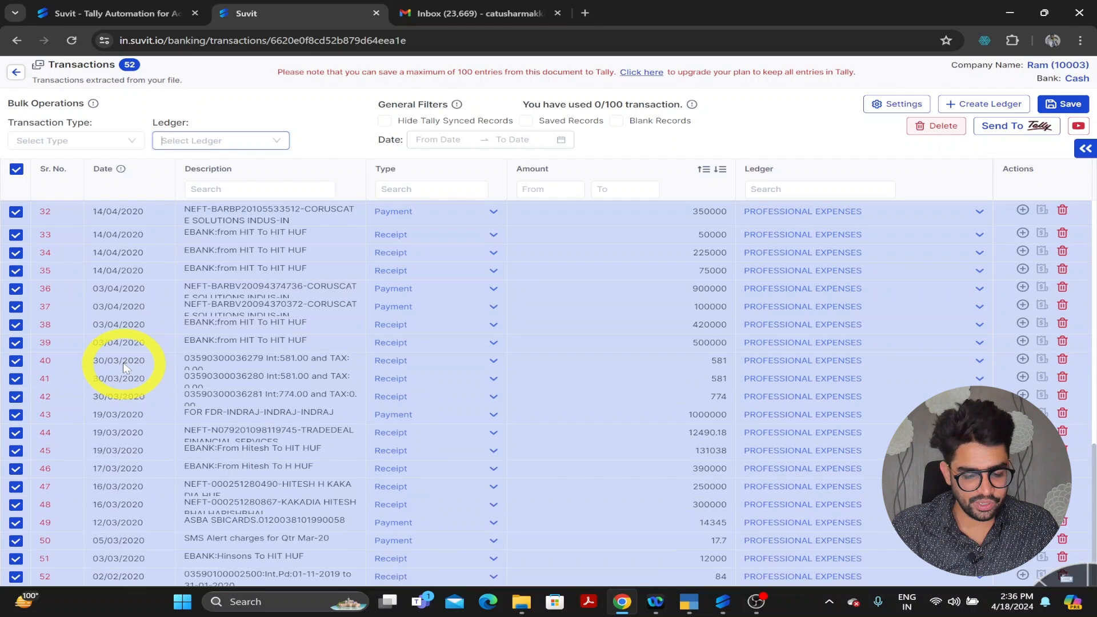
{"action": "scroll", "coordinate": [123, 368], "scroll_direction": "up", "scroll_amount": 10}
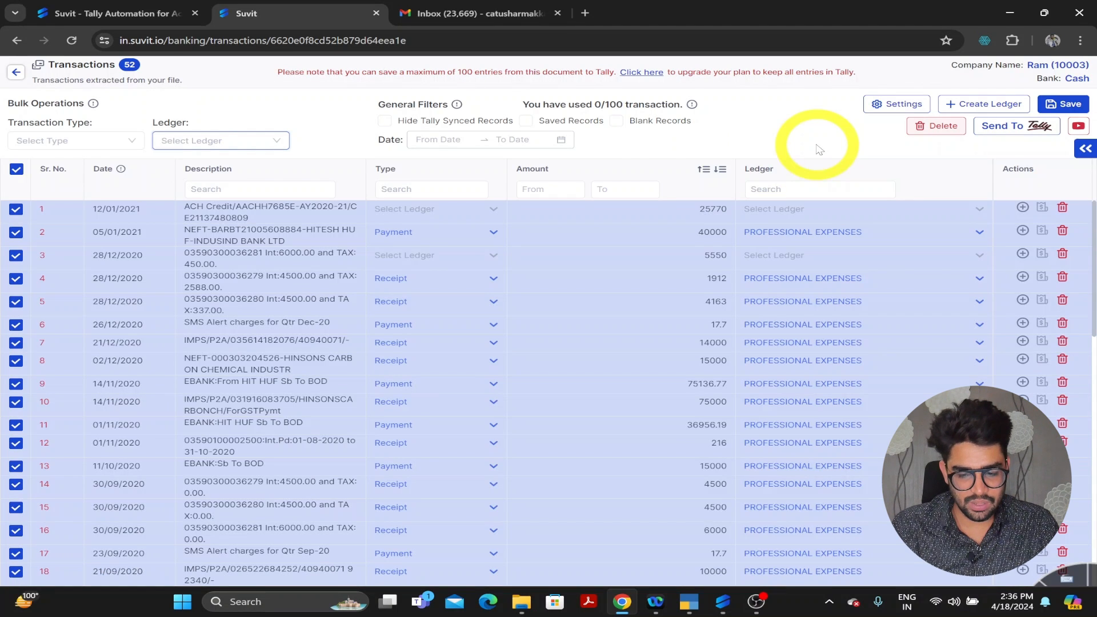
{"action": "left_click", "coordinate": [1018, 136]}
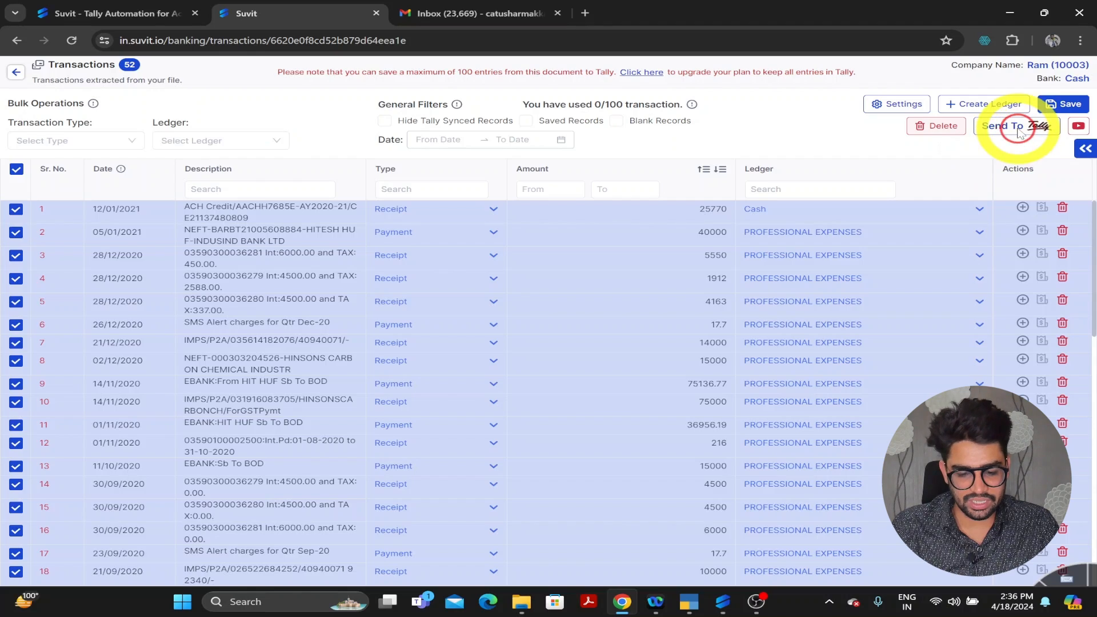
{"action": "left_click", "coordinate": [688, 178]}
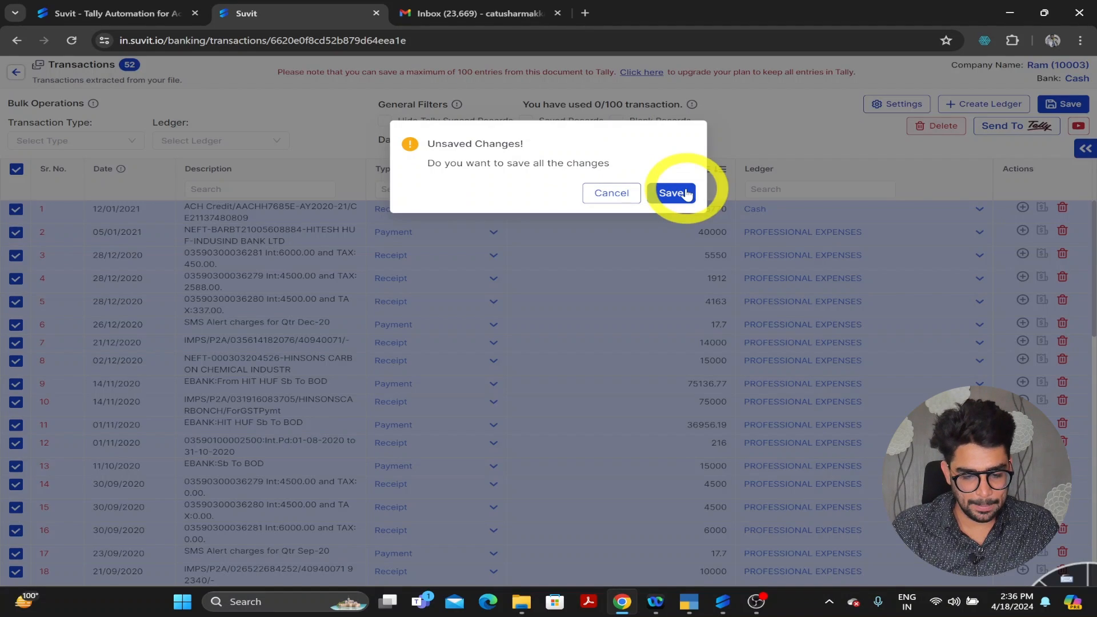
{"action": "left_click", "coordinate": [676, 195]}
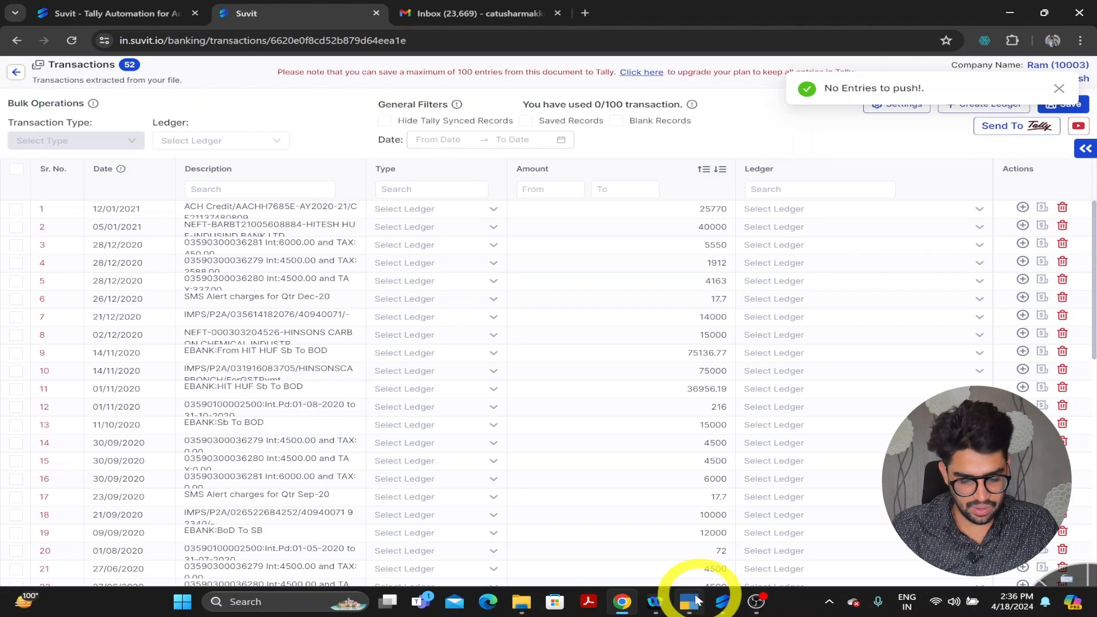
{"action": "left_click", "coordinate": [690, 597]}
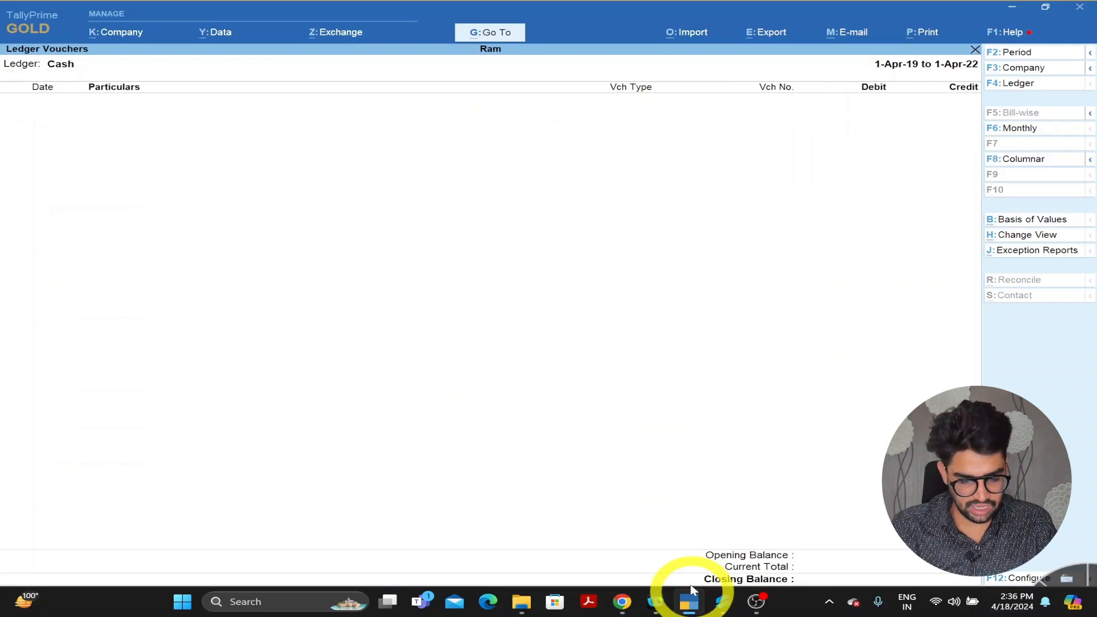
- View the 3-Apr-20 Payment No. 2 voucher in the Cash ledger list
{"action": "left_click", "coordinate": [689, 597]}
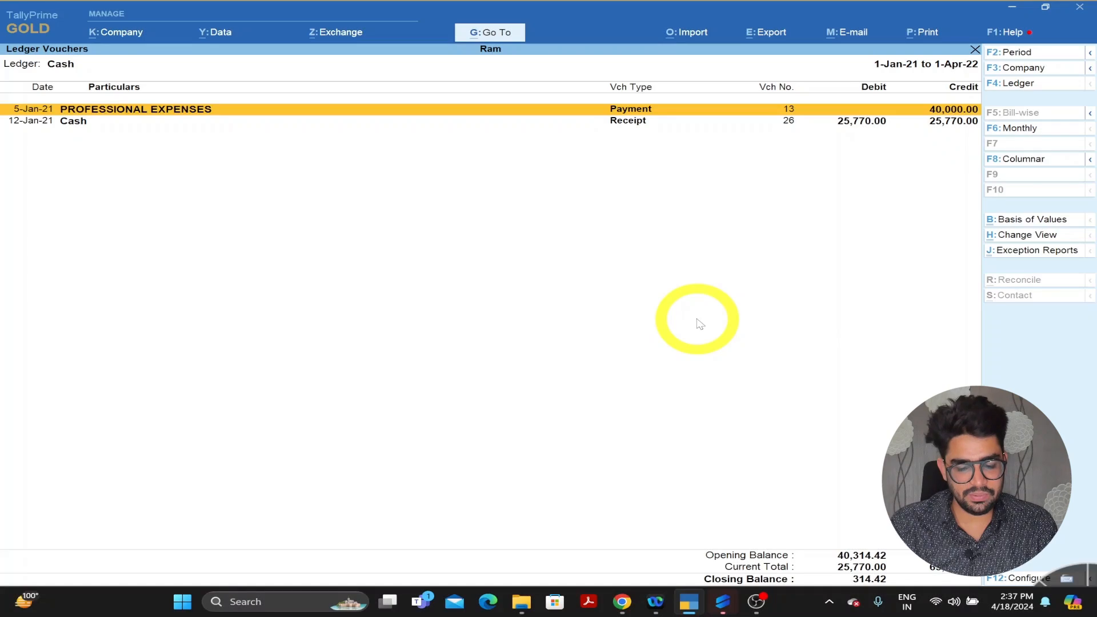
{"action": "scroll", "coordinate": [697, 324], "scroll_direction": "down", "scroll_amount": 4}
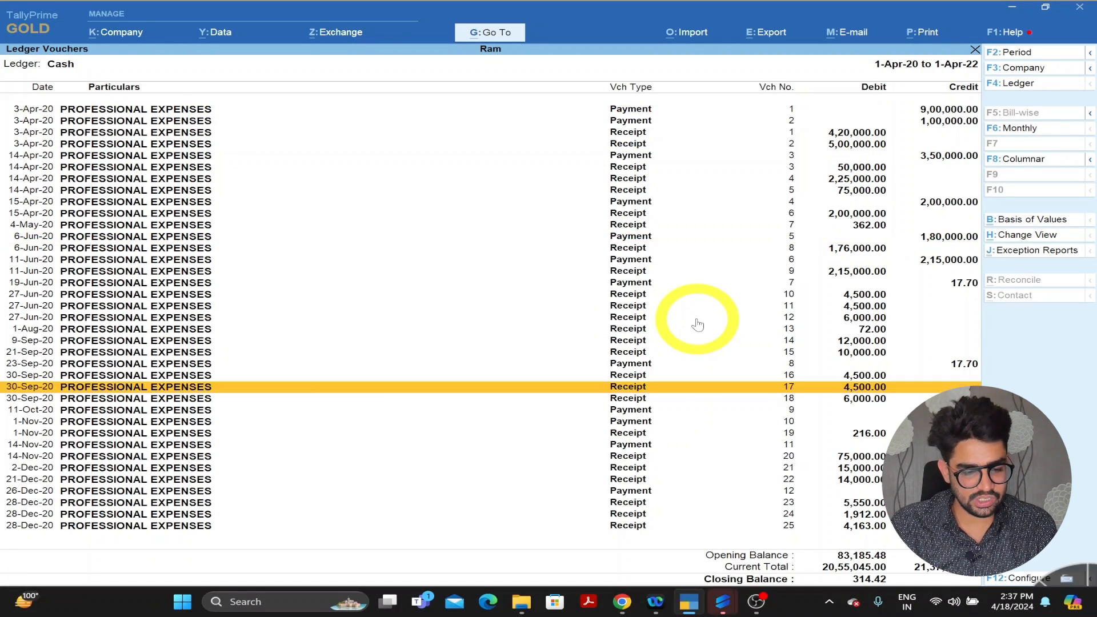
{"action": "scroll", "coordinate": [698, 325], "scroll_direction": "up", "scroll_amount": 4}
{"action": "scroll", "coordinate": [697, 324], "scroll_direction": "up", "scroll_amount": 3}
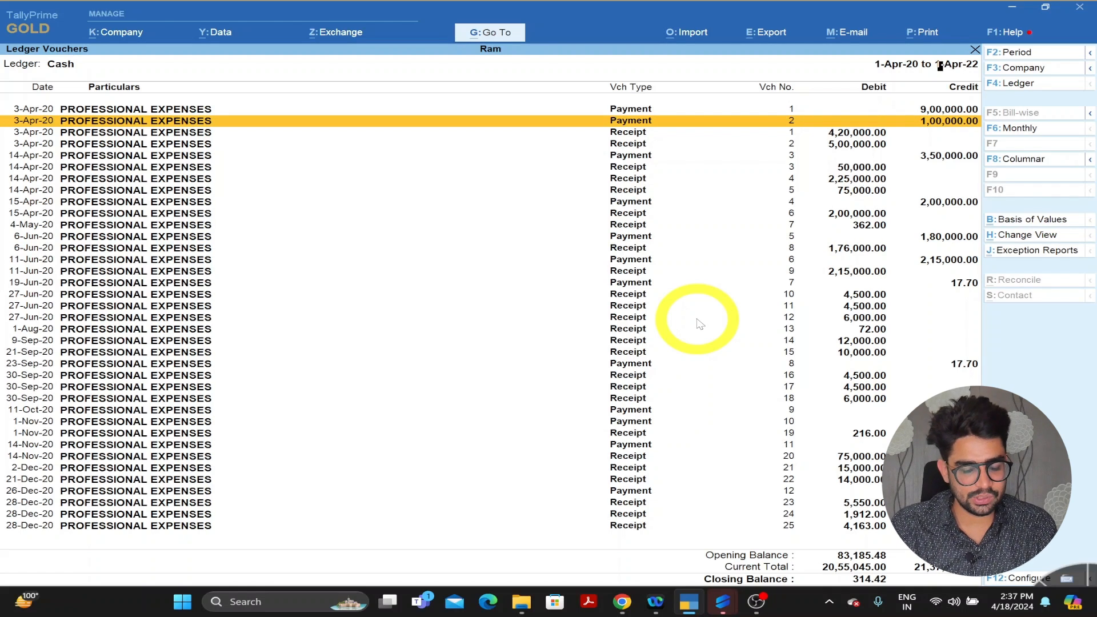
{"action": "key", "text": "Return"}
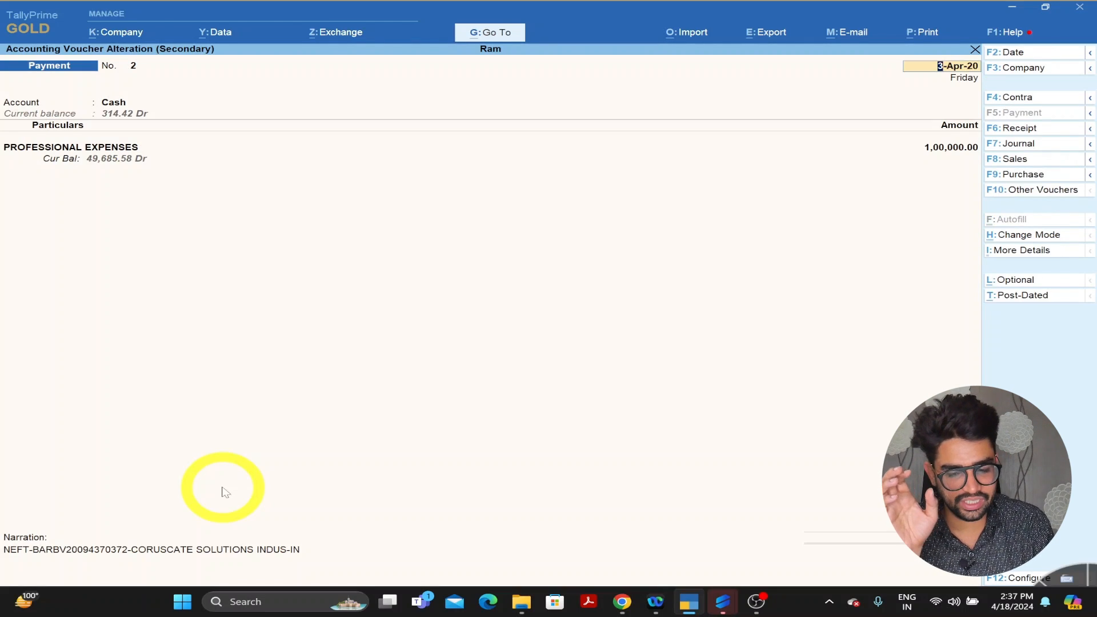
{"action": "key", "text": "Escape"}
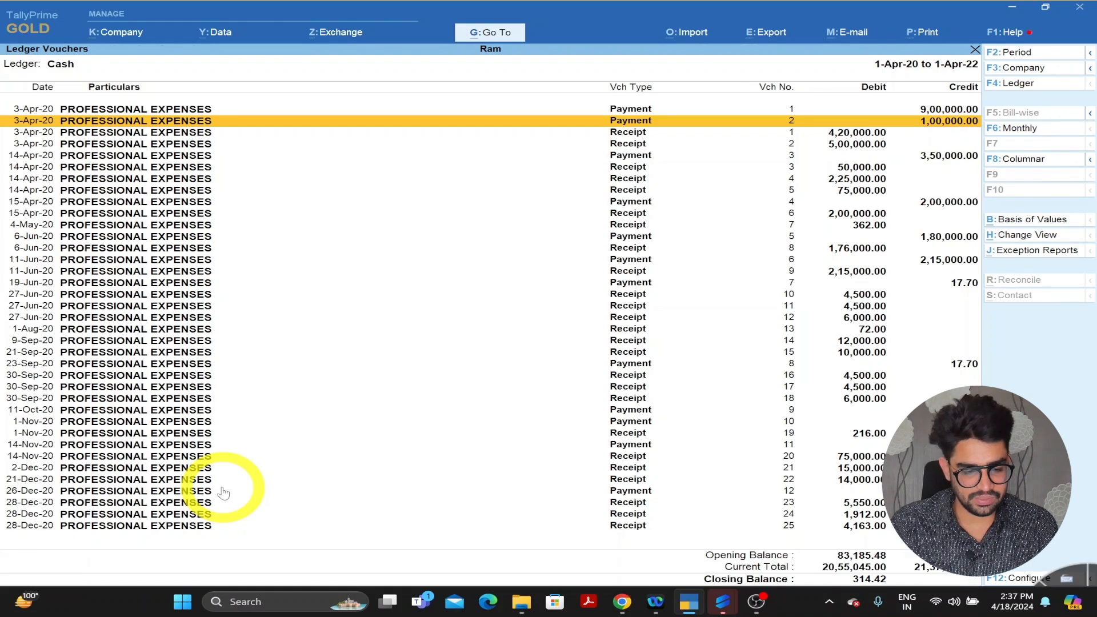
- Inspect the receipt below it, then the 12-Jan-21 Receipt No. 26 voucher
{"action": "key", "text": "Down"}
{"action": "key", "text": "Return"}
{"action": "key", "text": "Escape"}
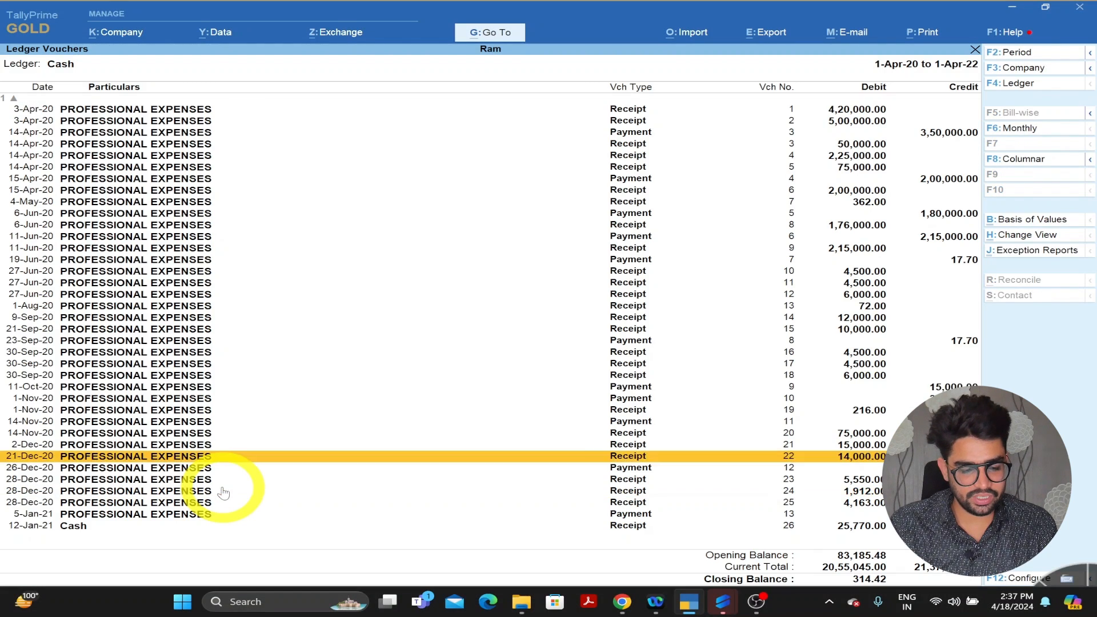
{"action": "key", "text": "Up"}
{"action": "key", "text": "Up"}
{"action": "key", "text": "Up"}
{"action": "key", "text": "Up"}
{"action": "key", "text": "Up"}
{"action": "key", "text": "Up"}
{"action": "key", "text": "Down"}
{"action": "key", "text": "Down"}
{"action": "key", "text": "Down"}
{"action": "key", "text": "Down"}
{"action": "key", "text": "Down"}
{"action": "key", "text": "Down"}
{"action": "key", "text": "Down"}
{"action": "key", "text": "Down"}
{"action": "key", "text": "Down"}
{"action": "key", "text": "Down"}
{"action": "key", "text": "Down"}
{"action": "key", "text": "Down"}
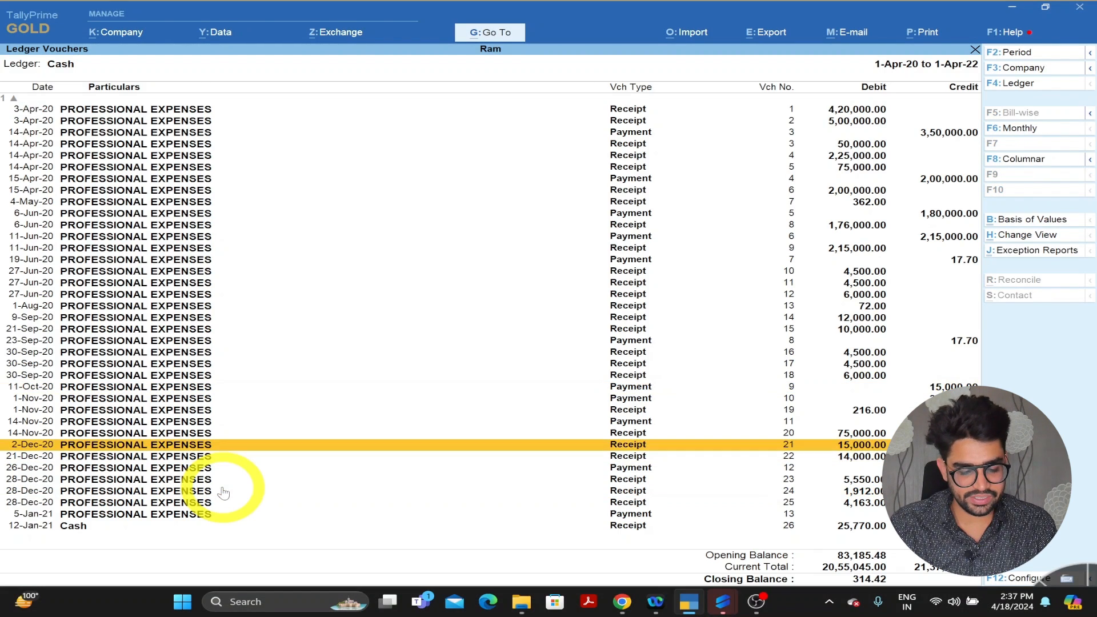
{"action": "key", "text": "Return"}
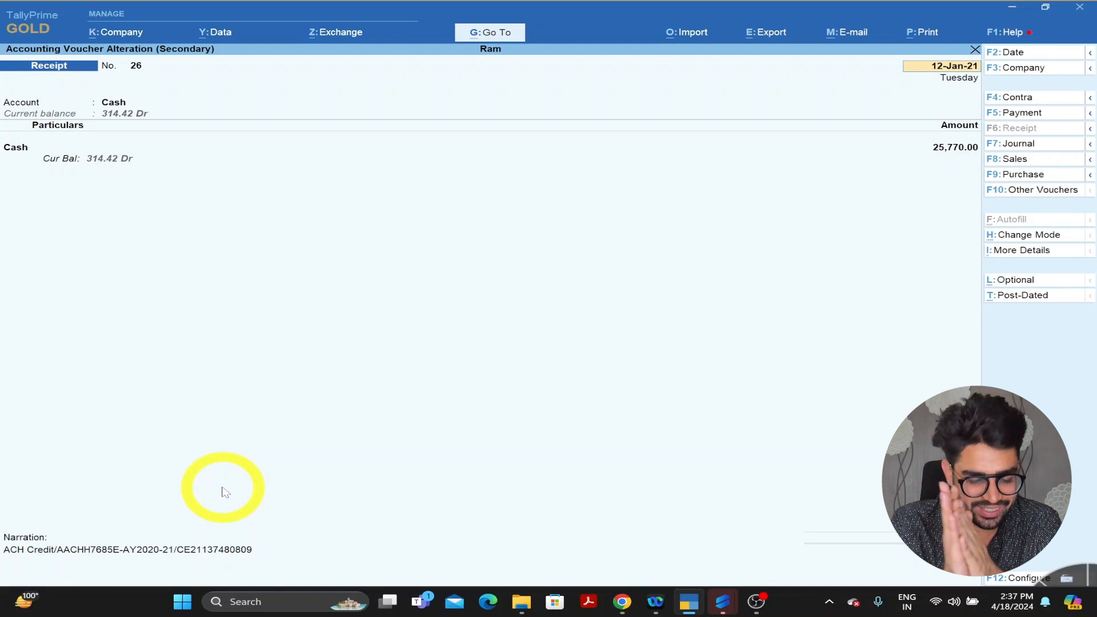
{"action": "key", "text": "Escape"}
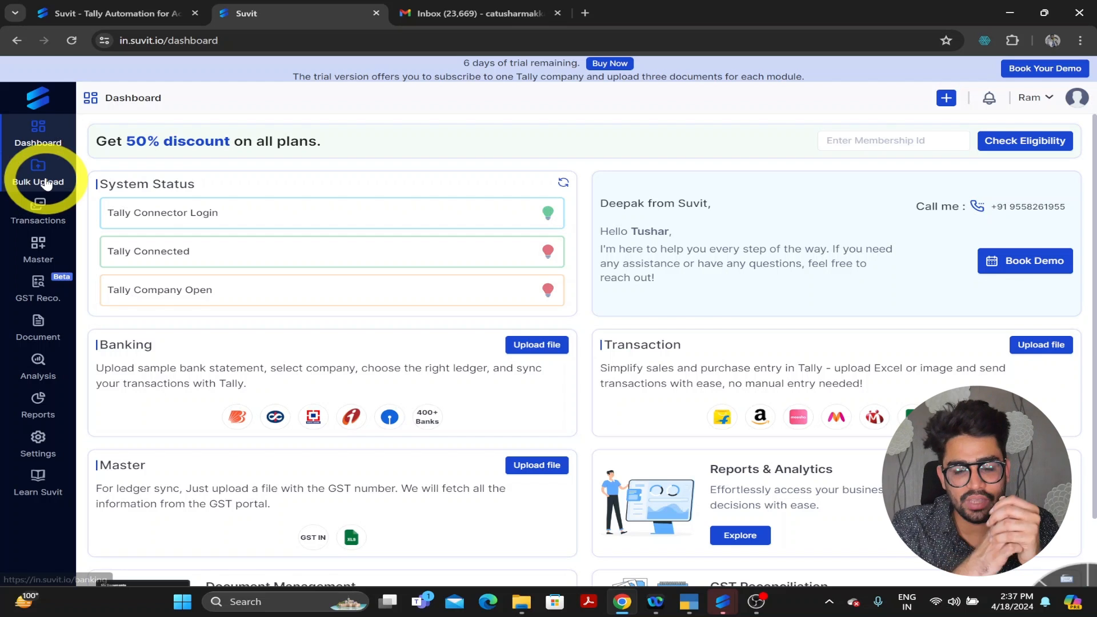
- Start a Sales bulk upload of Sales-with-item-sample-file (58).xlsx
{"action": "left_click", "coordinate": [47, 183]}
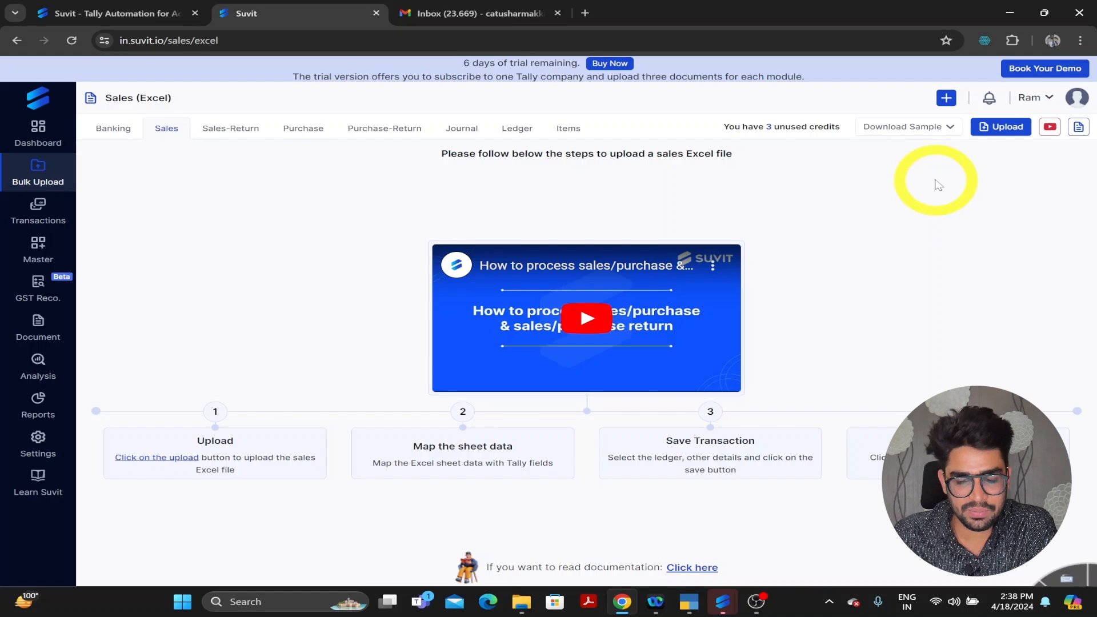
{"action": "left_click", "coordinate": [990, 134]}
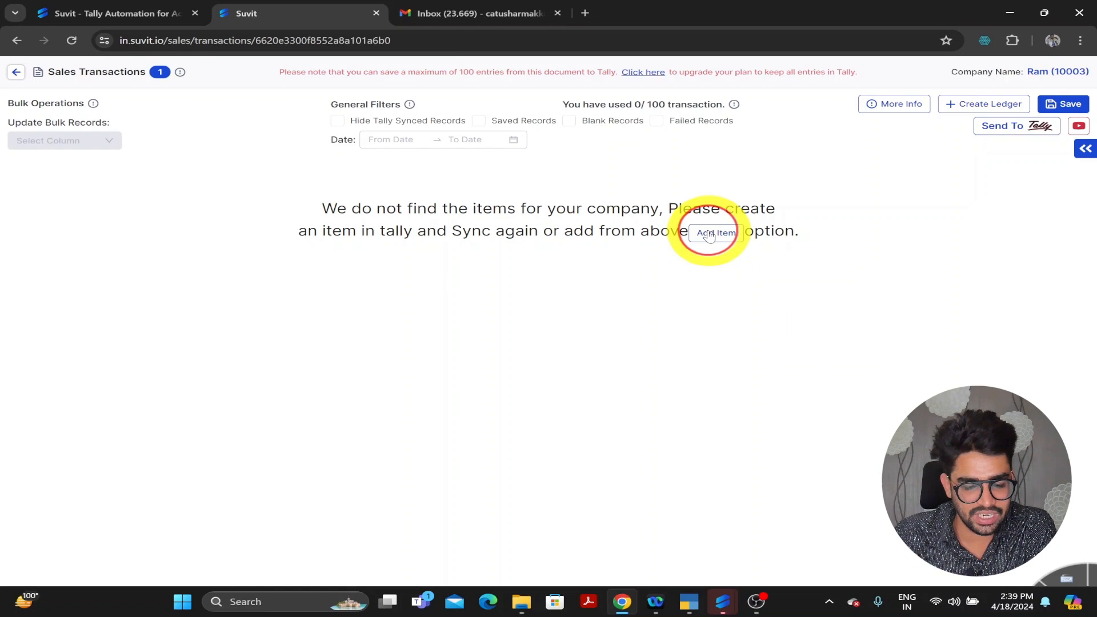
- Add a stock item named ABC through the Stock creation form
{"action": "left_click", "coordinate": [711, 233]}
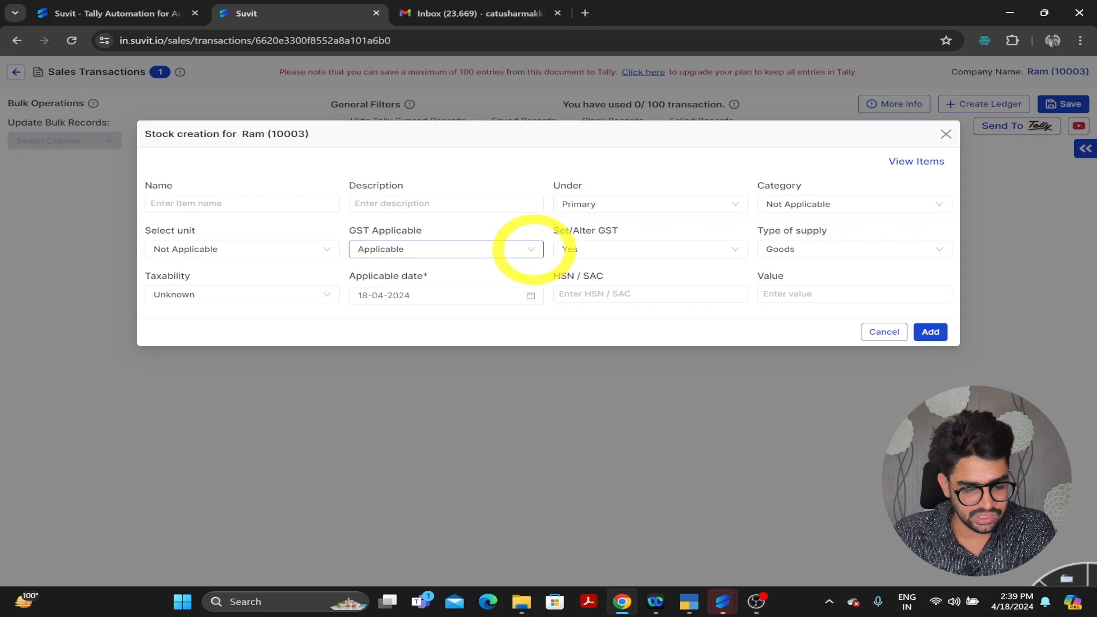
{"action": "left_click", "coordinate": [288, 203]}
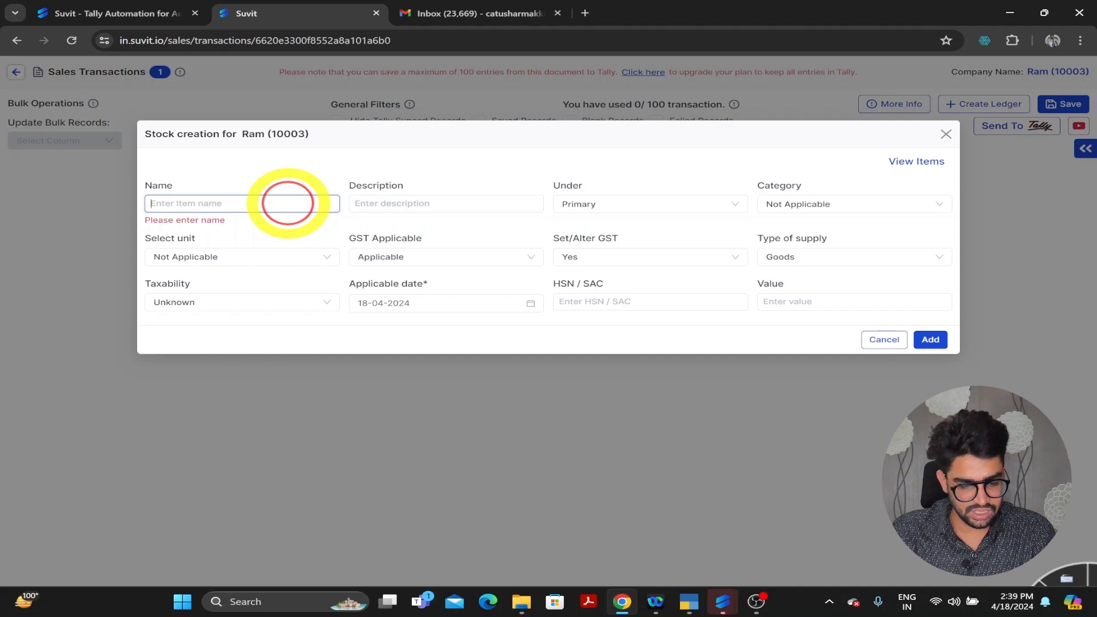
{"action": "type", "text": "ABC"}
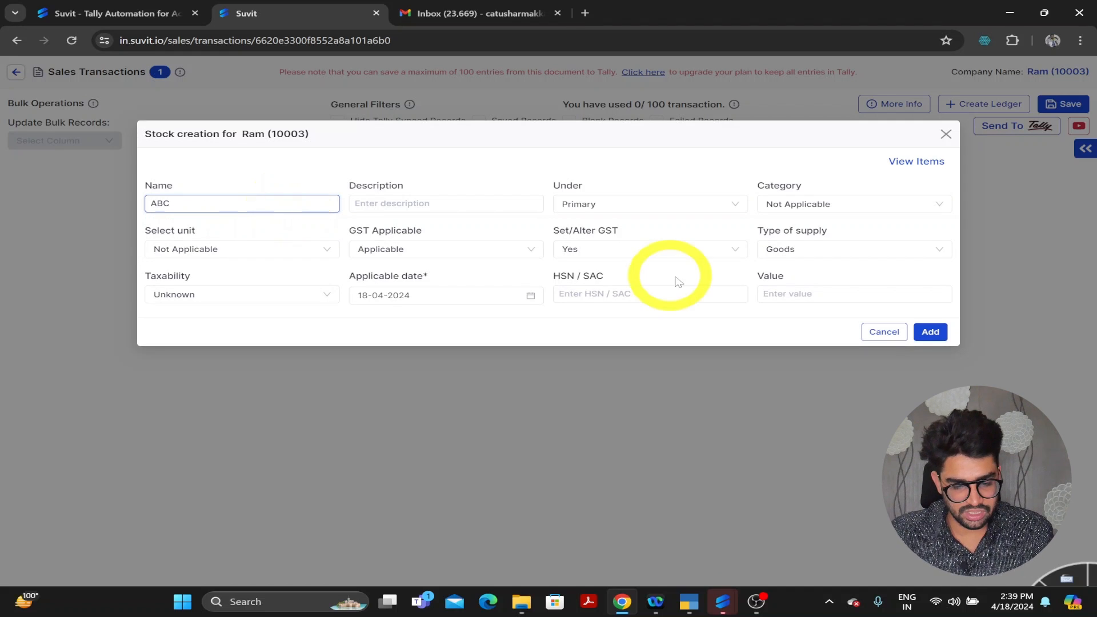
{"action": "left_click", "coordinate": [932, 334]}
- Auto-create party ledger XYZ without review using trade name, then open a blank Add Ledger form
{"action": "left_click", "coordinate": [762, 141]}
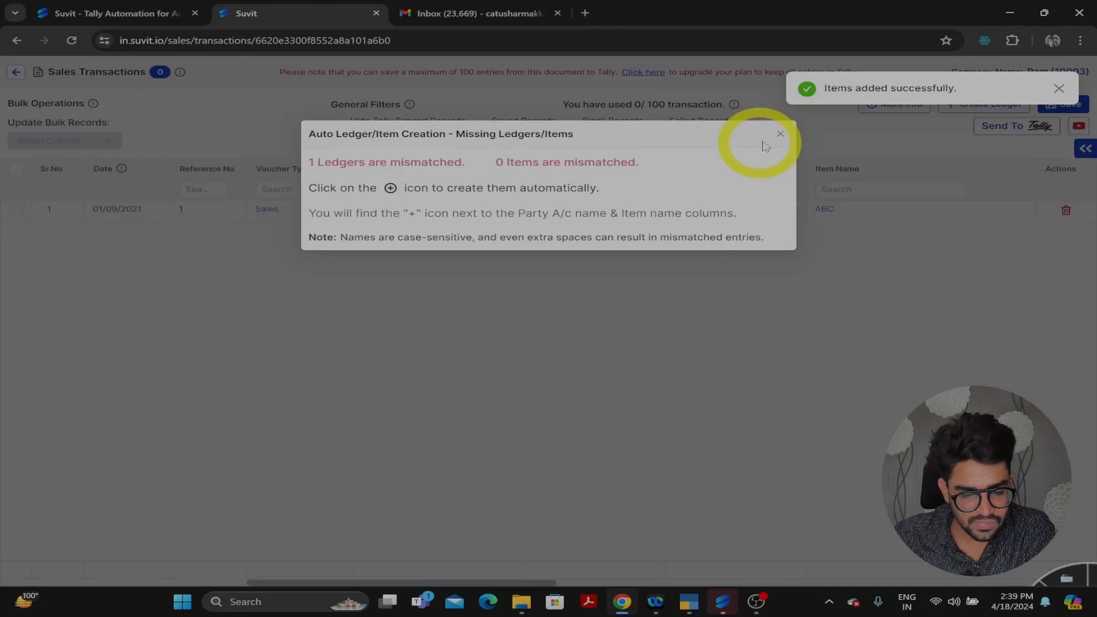
{"action": "left_click", "coordinate": [424, 216]}
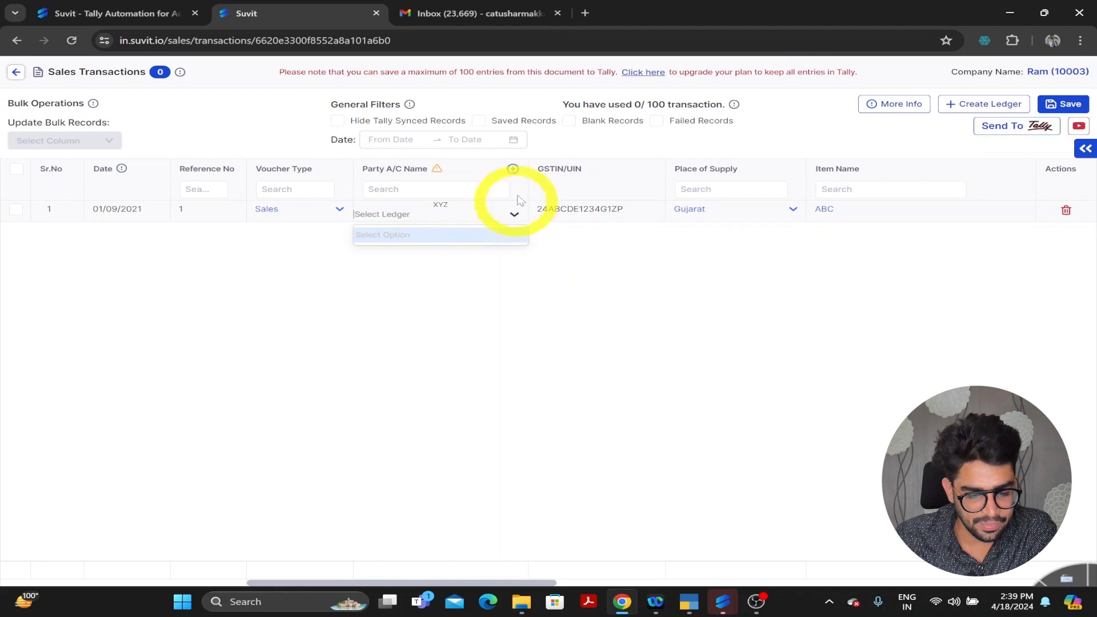
{"action": "left_click", "coordinate": [513, 170]}
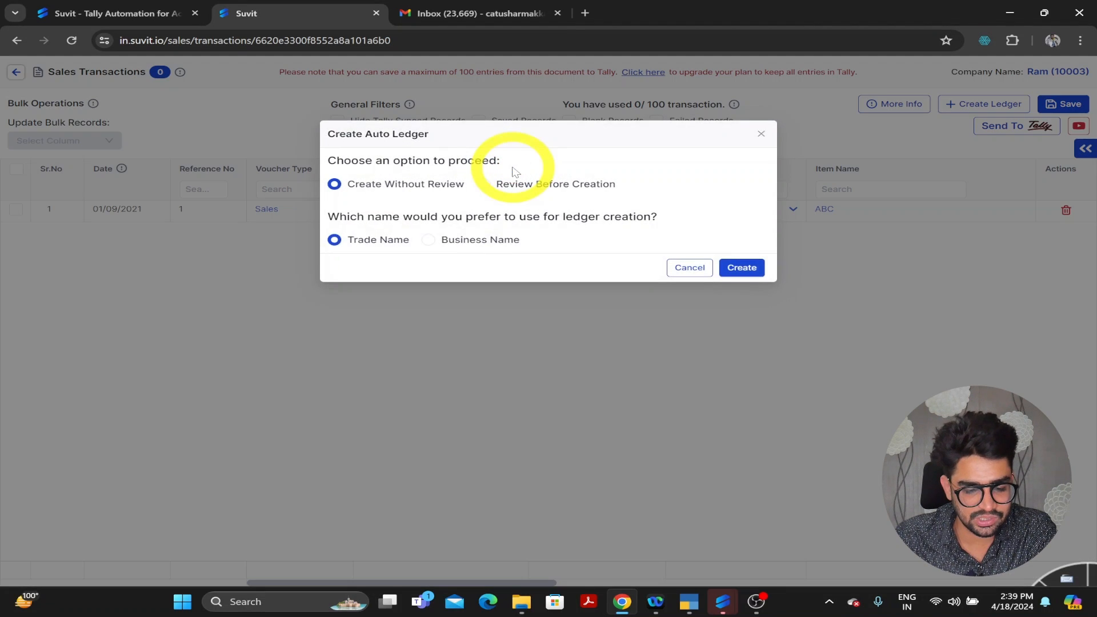
{"action": "left_click", "coordinate": [740, 267]}
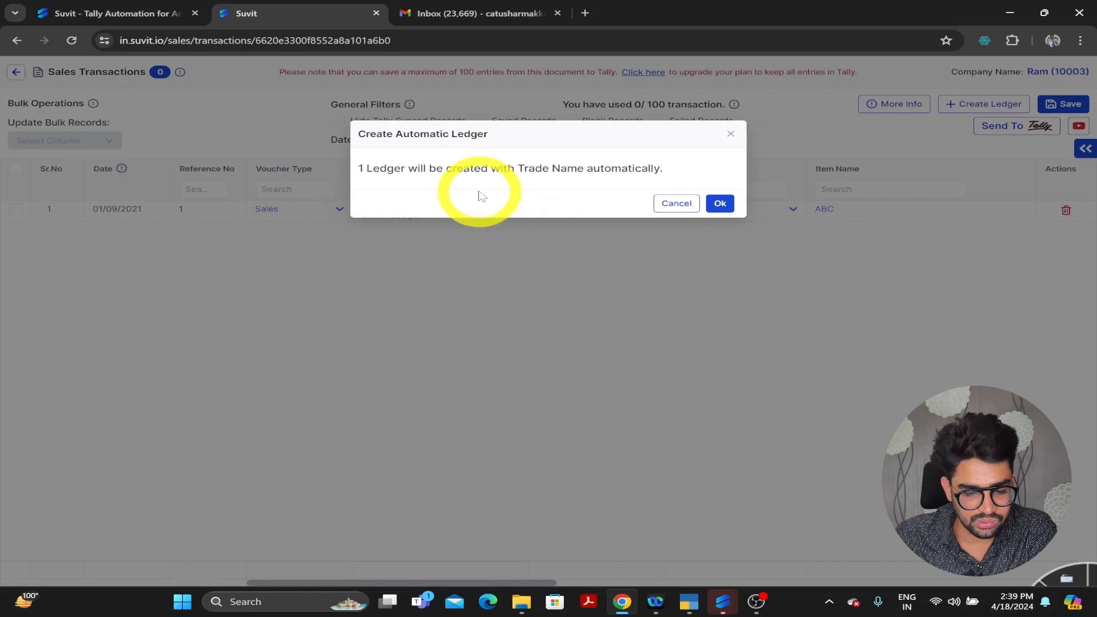
{"action": "left_click", "coordinate": [714, 202]}
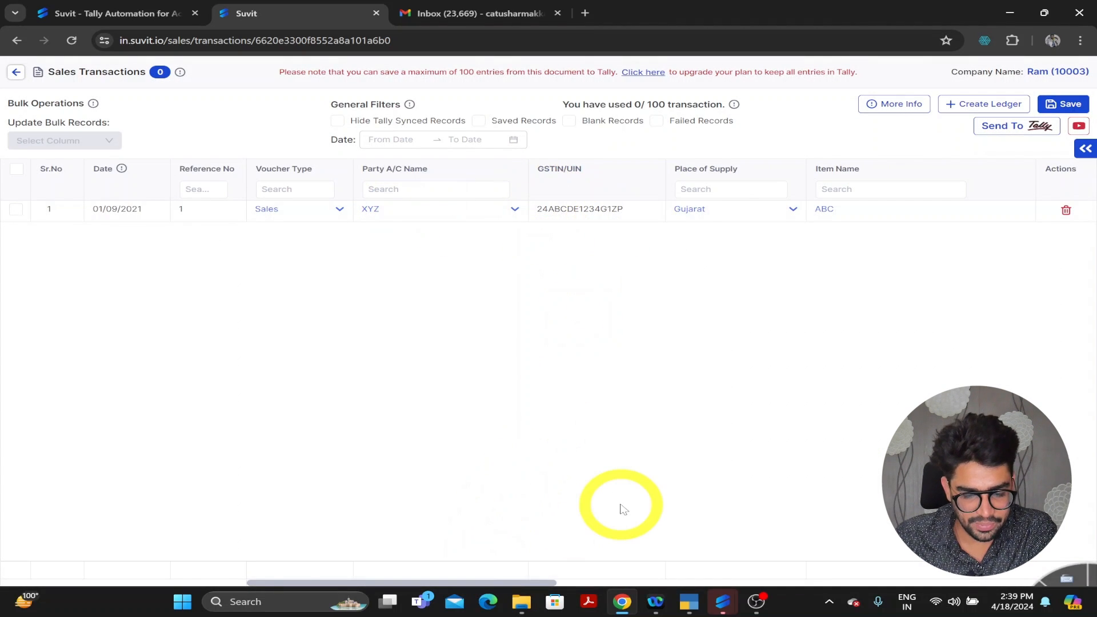
{"action": "scroll", "coordinate": [621, 507], "scroll_direction": "right", "scroll_amount": 3}
{"action": "scroll", "coordinate": [624, 509], "scroll_direction": "right", "scroll_amount": 4}
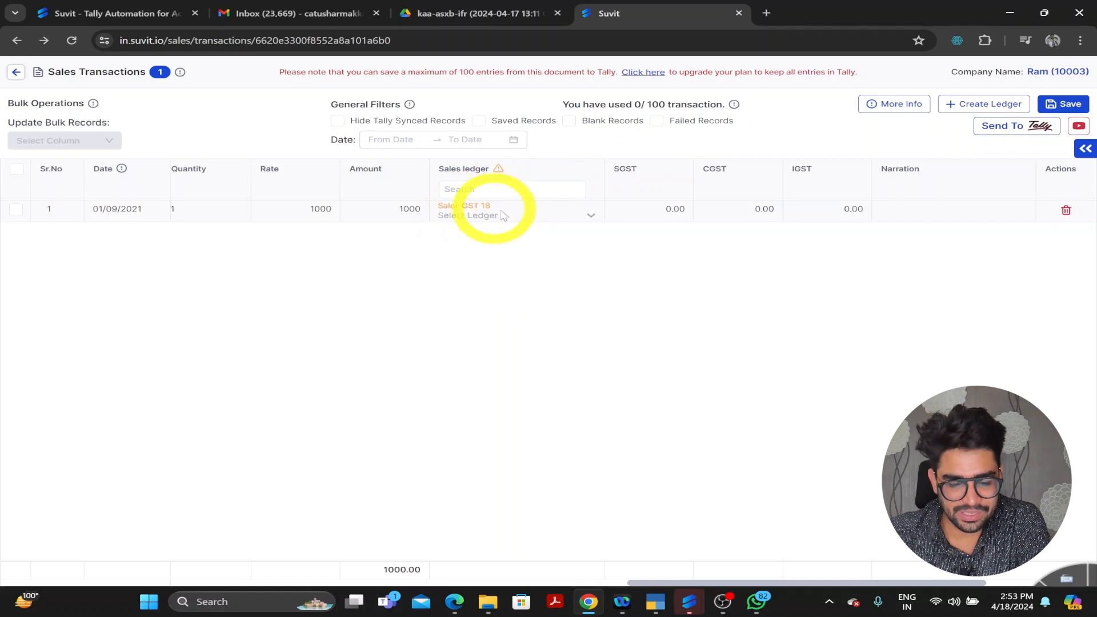
{"action": "left_click", "coordinate": [989, 105]}
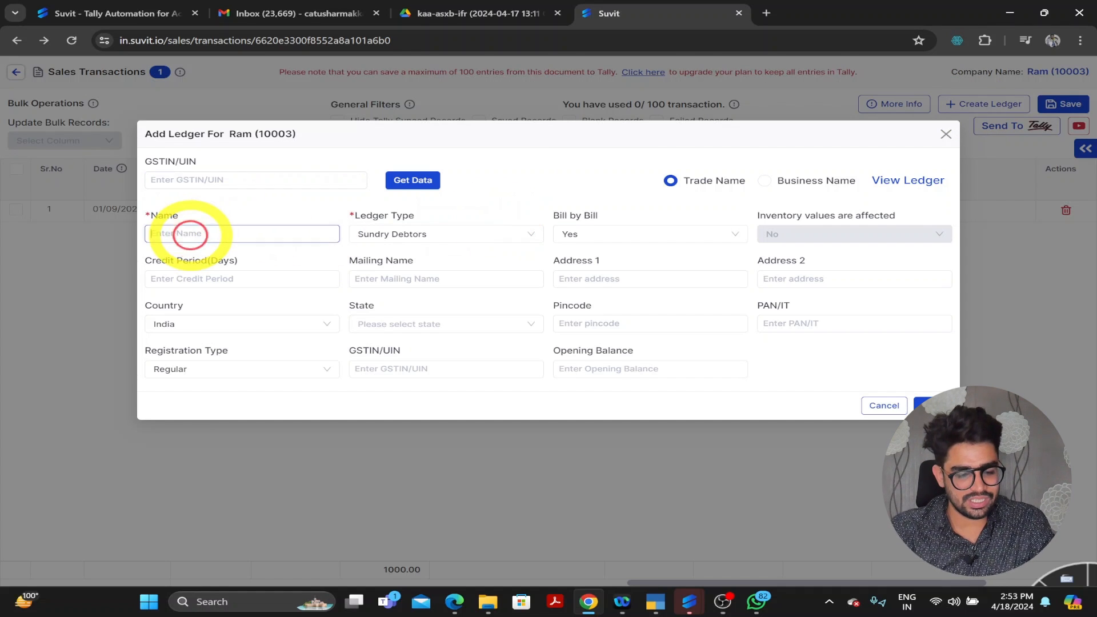
- Add ledger 'sales 18' as Sales Accounts, GST applicable, taxable at 18% integrated tax
{"action": "left_click", "coordinate": [192, 233]}
{"action": "type", "text": "sales 18"}
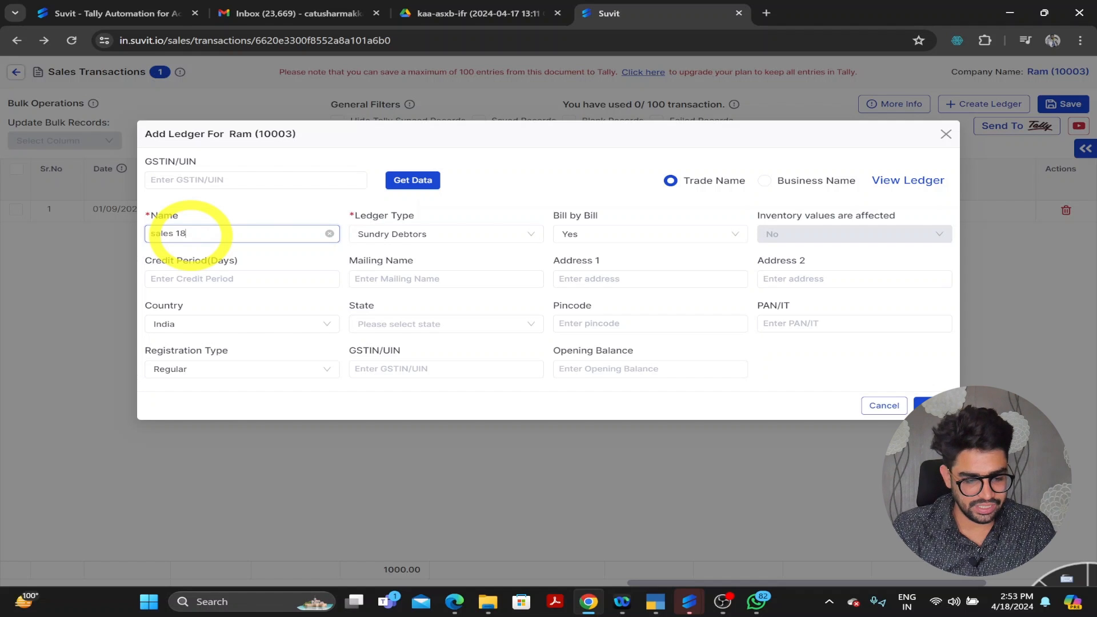
{"action": "left_click", "coordinate": [402, 234]}
{"action": "type", "text": "sal"}
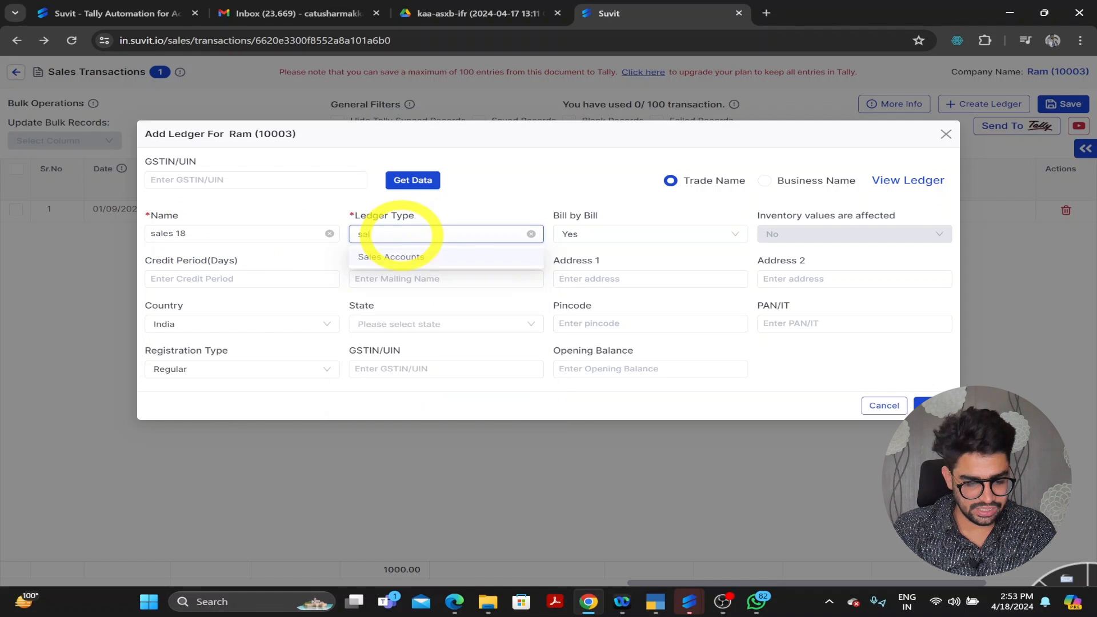
{"action": "left_click", "coordinate": [393, 257]}
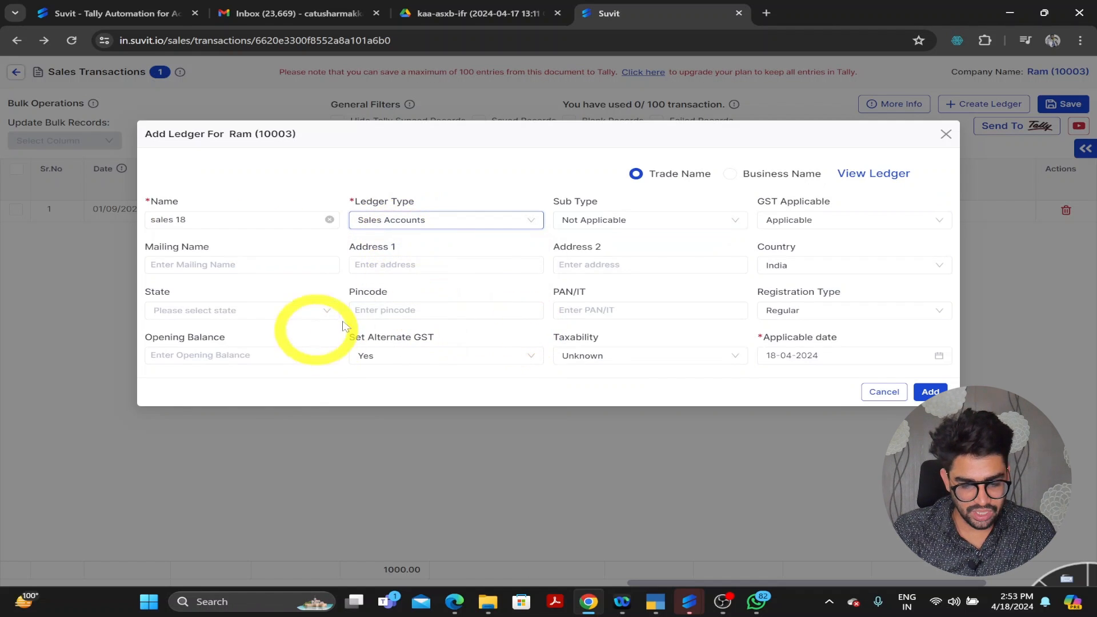
{"action": "left_click", "coordinate": [799, 220]}
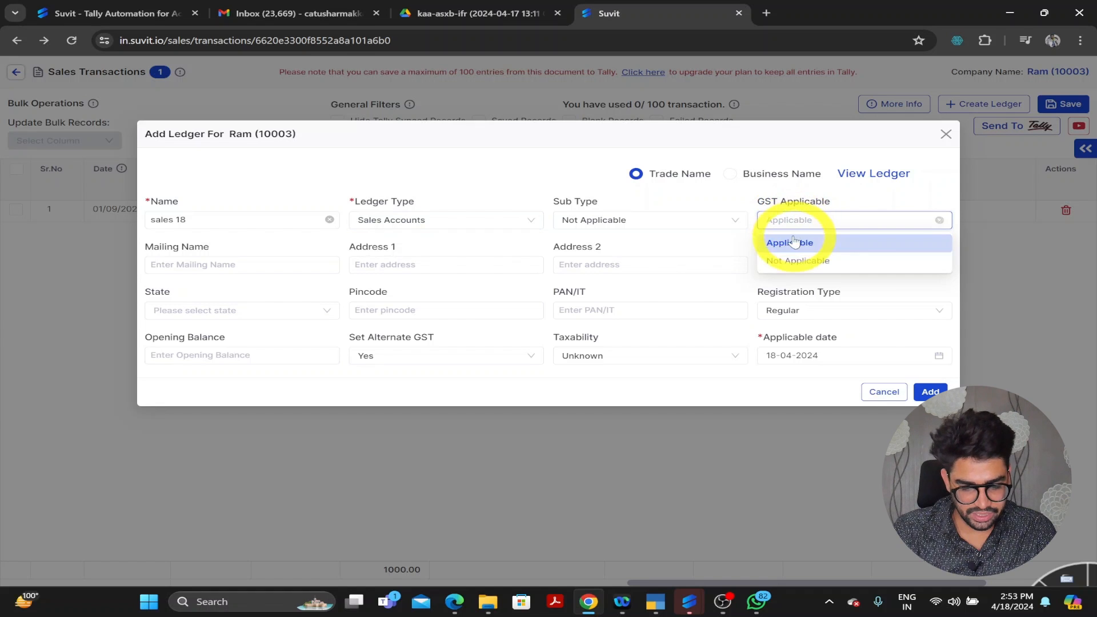
{"action": "left_click", "coordinate": [792, 245]}
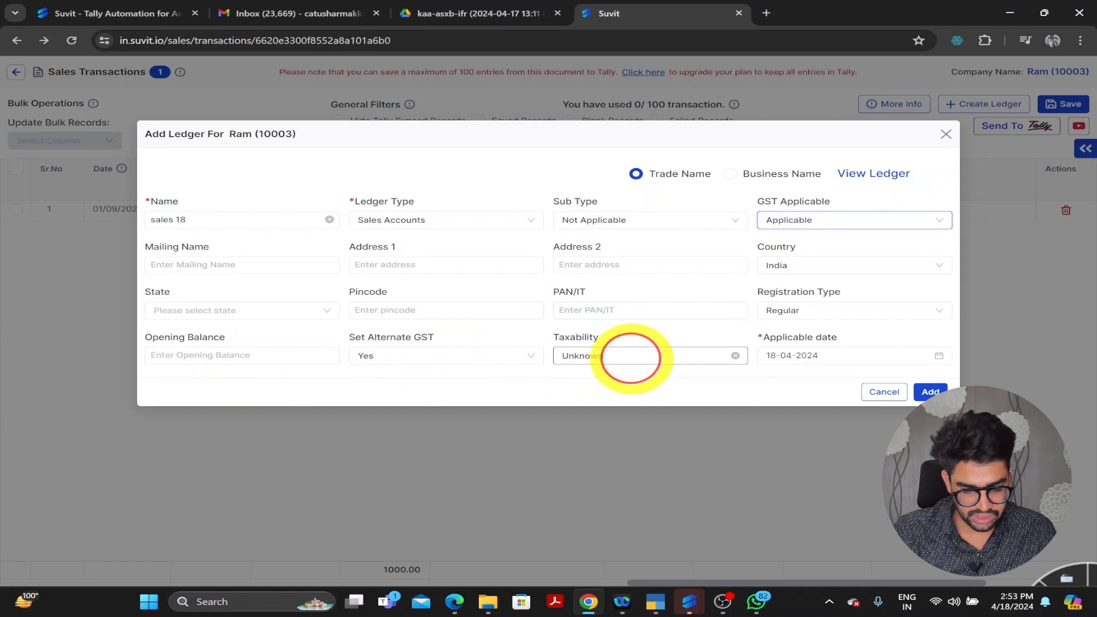
{"action": "left_click", "coordinate": [630, 359]}
{"action": "left_click", "coordinate": [597, 411]}
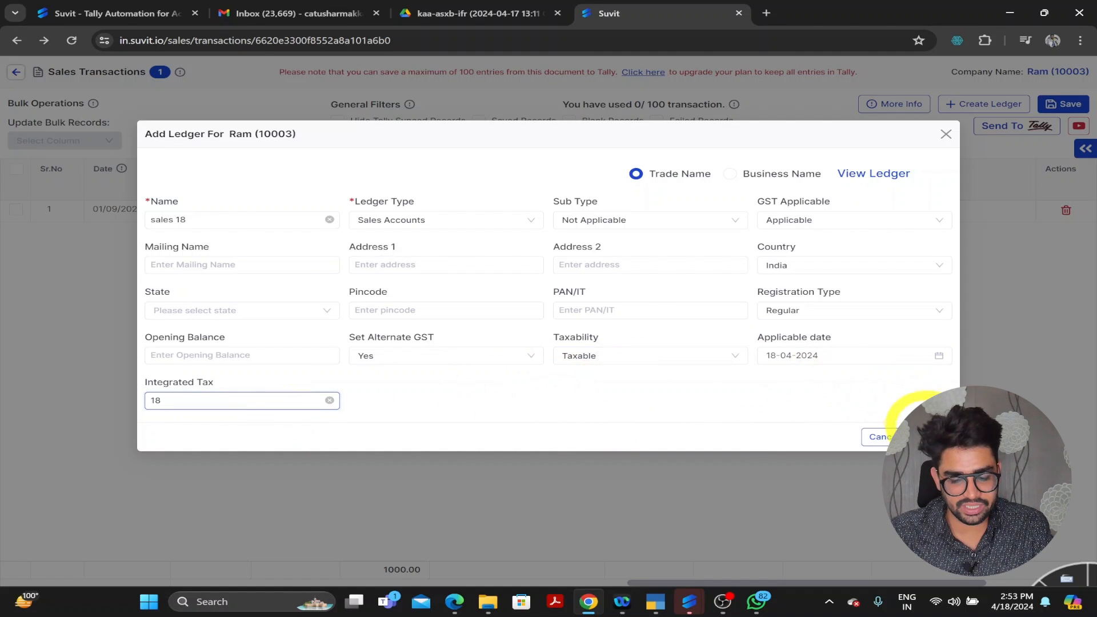
{"action": "left_click", "coordinate": [923, 437]}
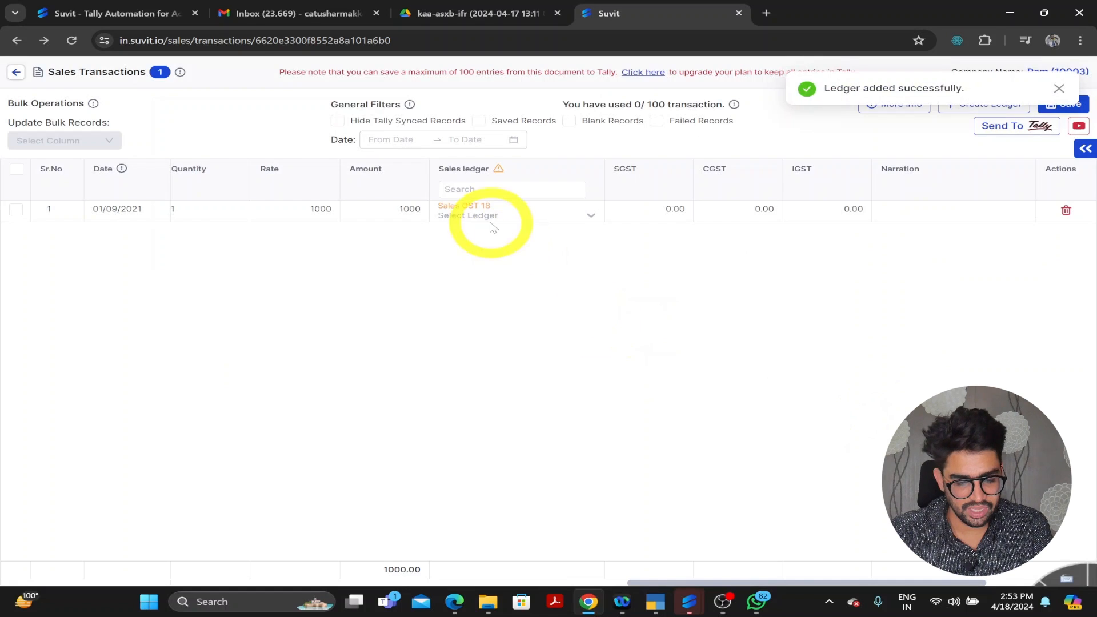
- Assign ledger sales 18 to the entry and bulk-set its voucher type to Sales
{"action": "left_click", "coordinate": [523, 216]}
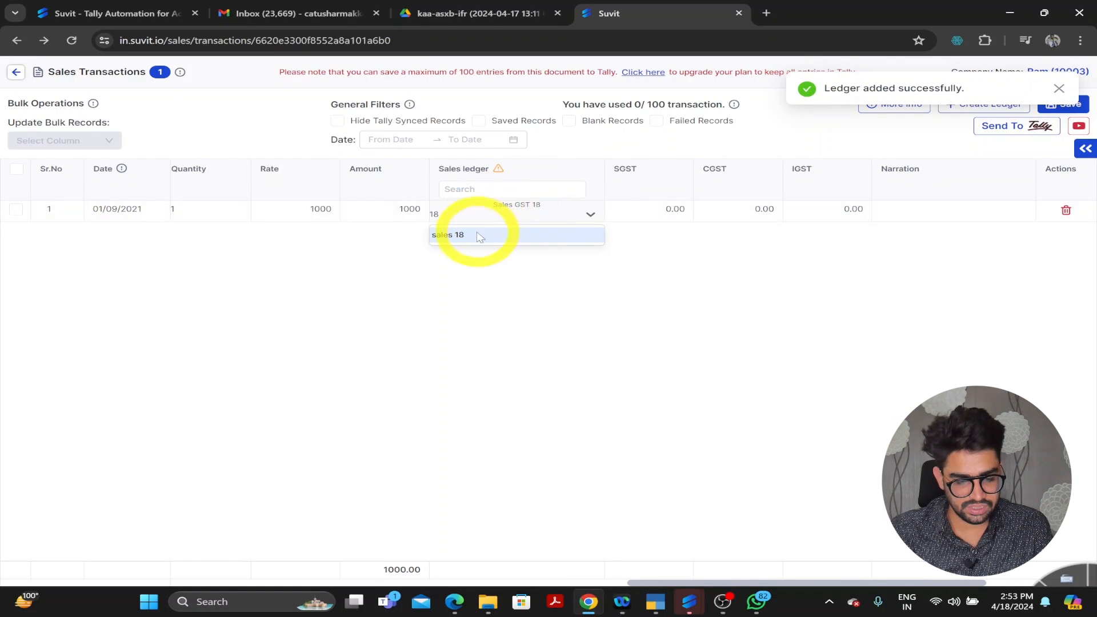
{"action": "left_click", "coordinate": [478, 237]}
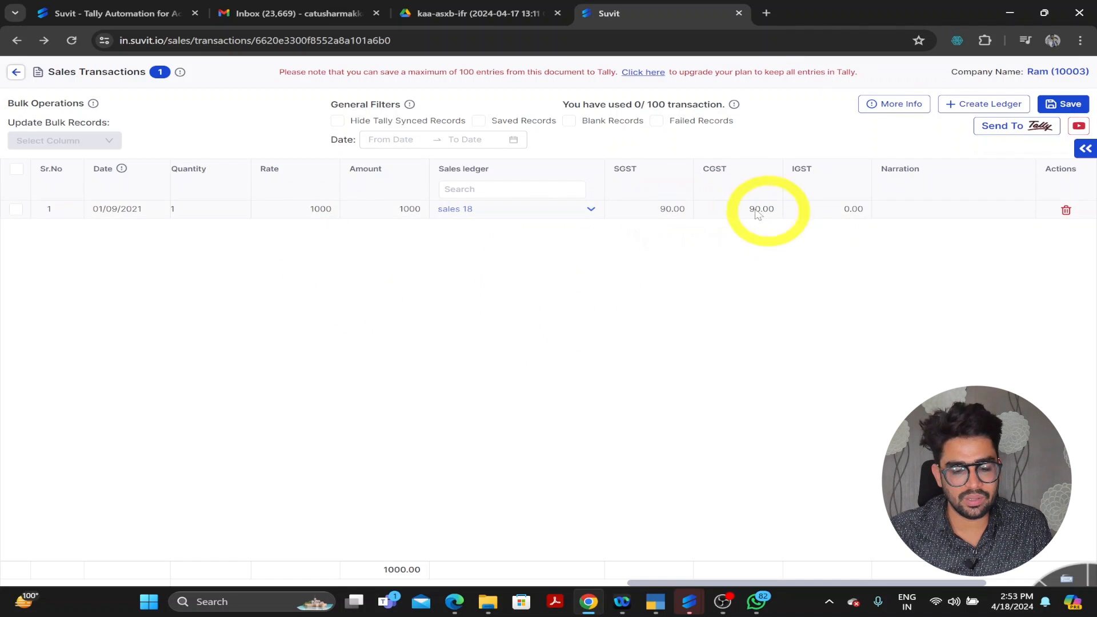
{"action": "scroll", "coordinate": [558, 473], "scroll_direction": "right", "scroll_amount": 1}
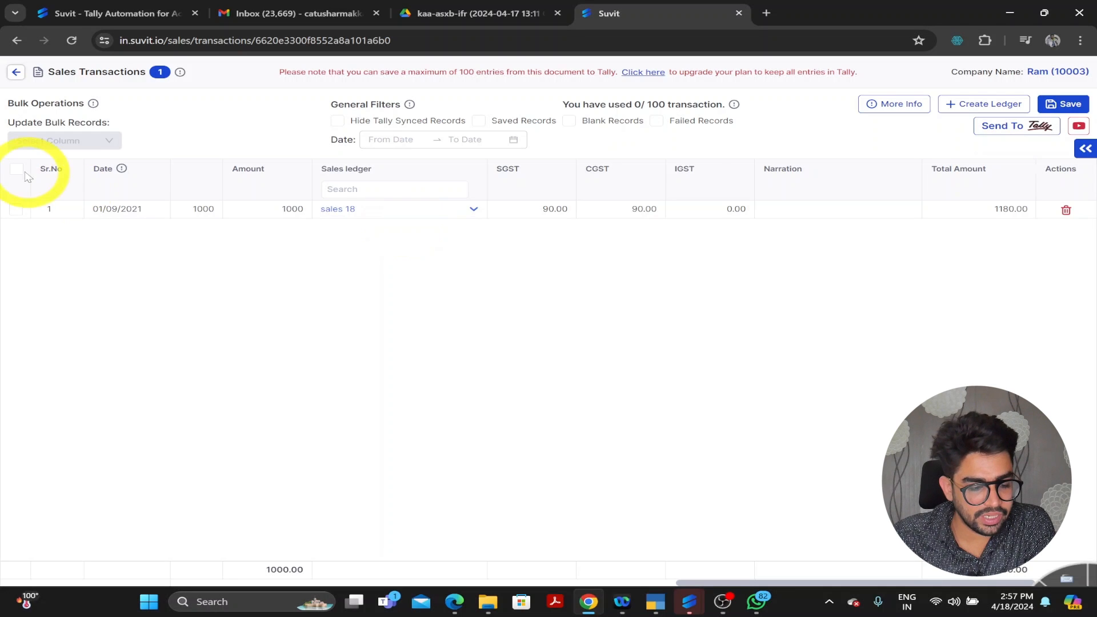
{"action": "left_click", "coordinate": [16, 168]}
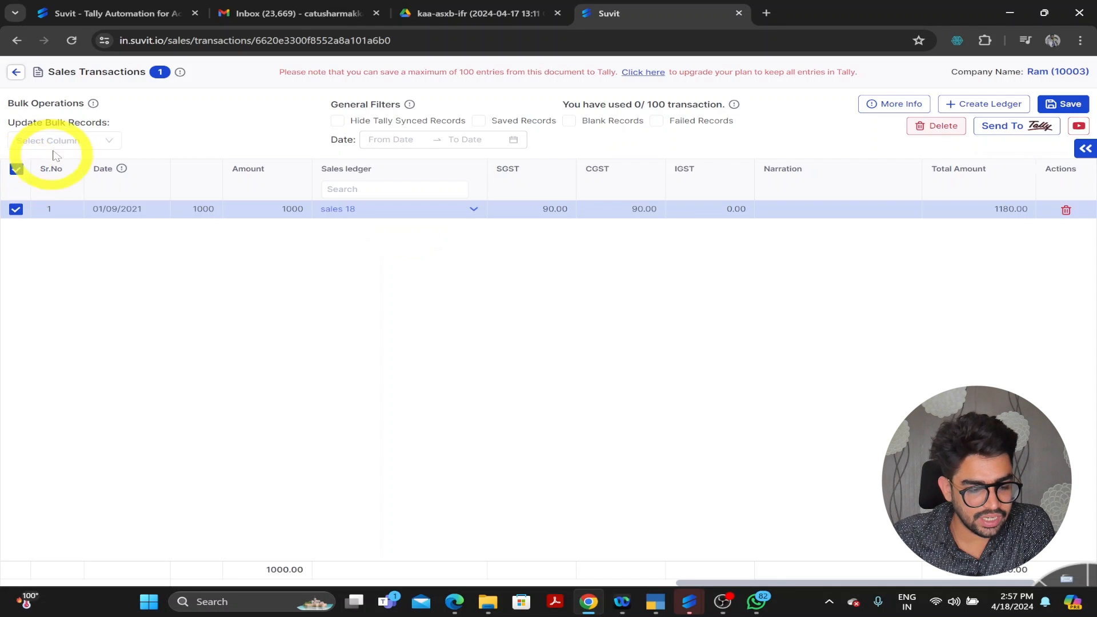
{"action": "left_click", "coordinate": [100, 137]}
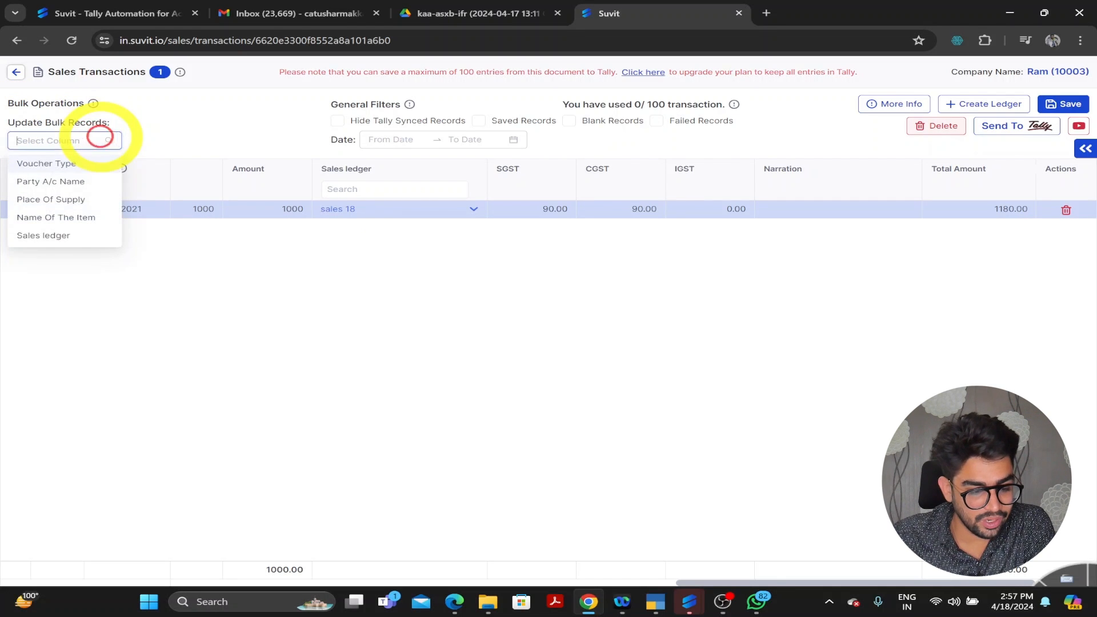
{"action": "left_click", "coordinate": [67, 164]}
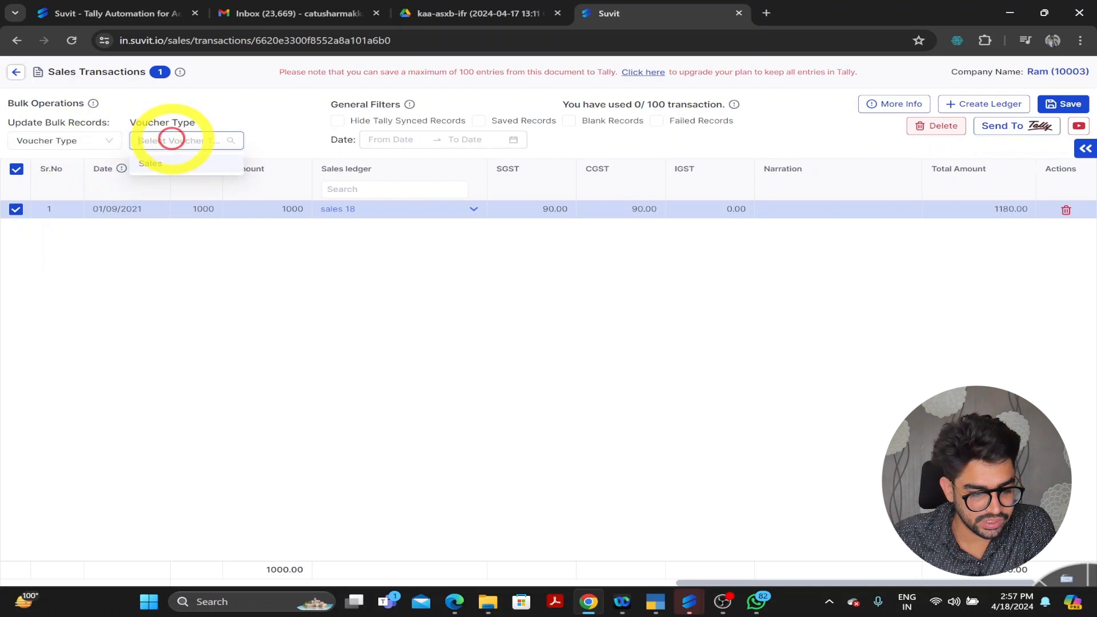
- Save the sales entry and push it to Tally
{"action": "left_click", "coordinate": [1060, 104]}
{"action": "left_click", "coordinate": [1026, 127]}
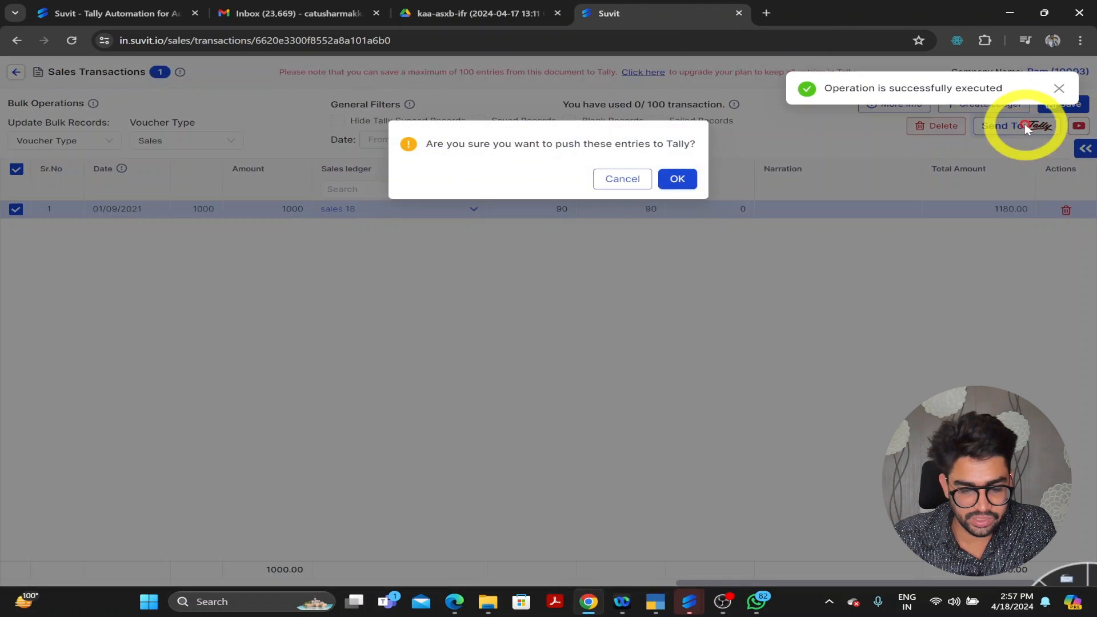
{"action": "left_click", "coordinate": [677, 176]}
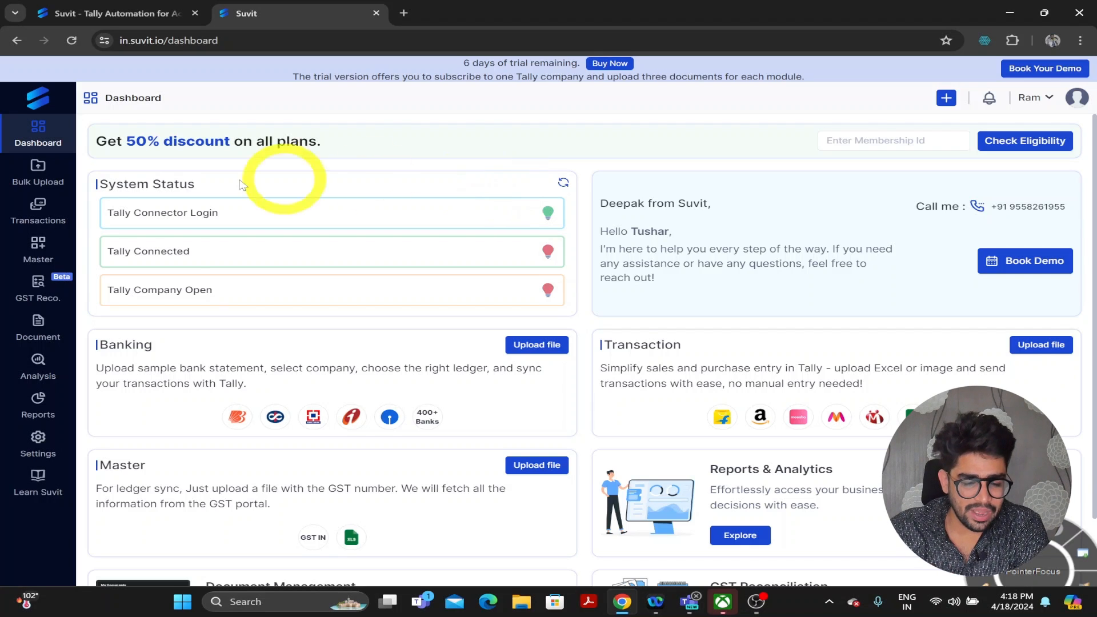
- Browse the Banking, Sales, Sales-Return and Purchase bulk-upload tabs, ending on Sales (Excel)
{"action": "mouse_move", "coordinate": [38, 177]}
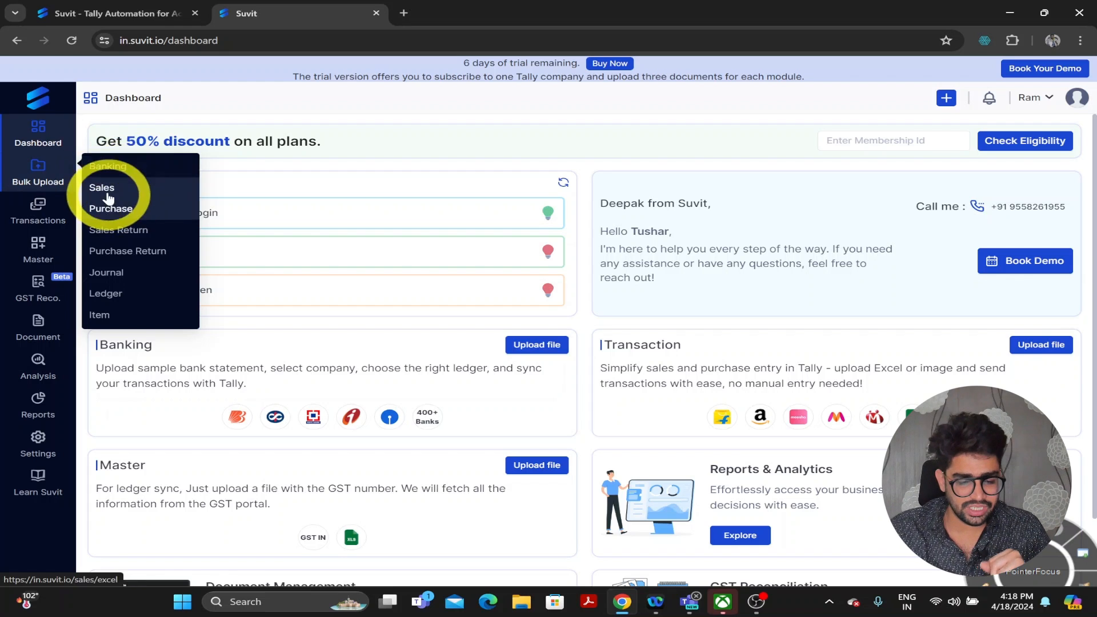
{"action": "left_click", "coordinate": [23, 170]}
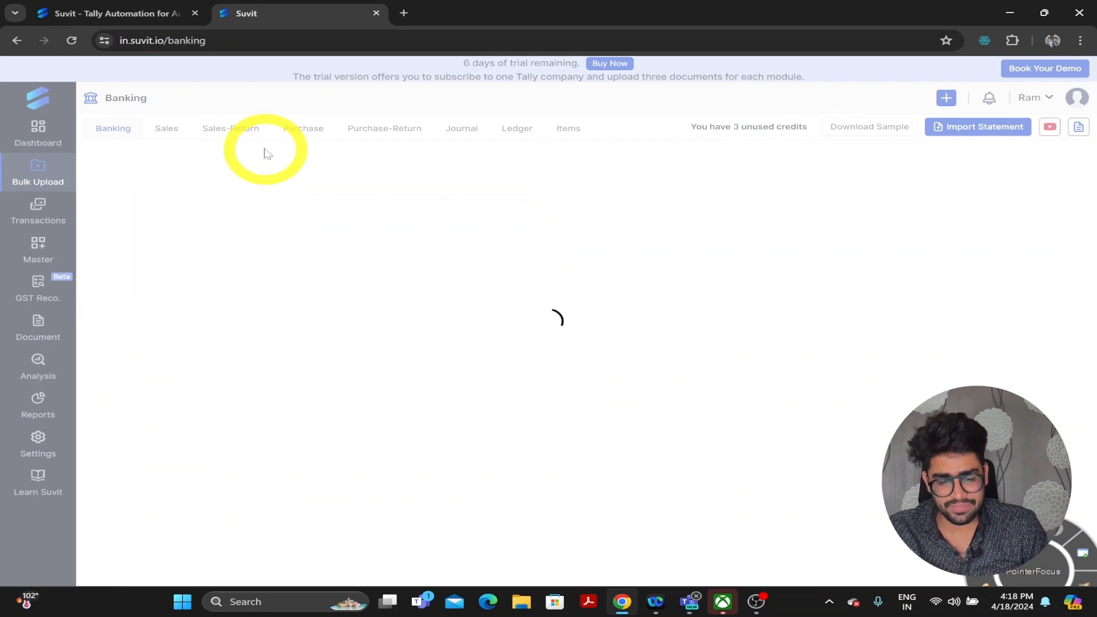
{"action": "left_click", "coordinate": [162, 131]}
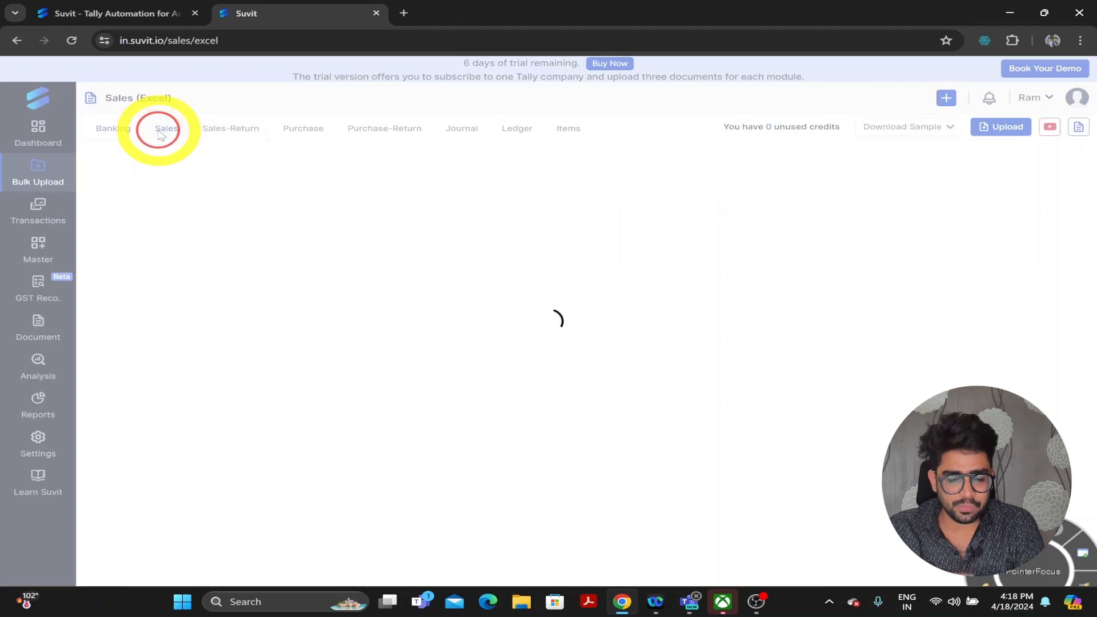
{"action": "left_click", "coordinate": [246, 129]}
{"action": "left_click", "coordinate": [311, 130]}
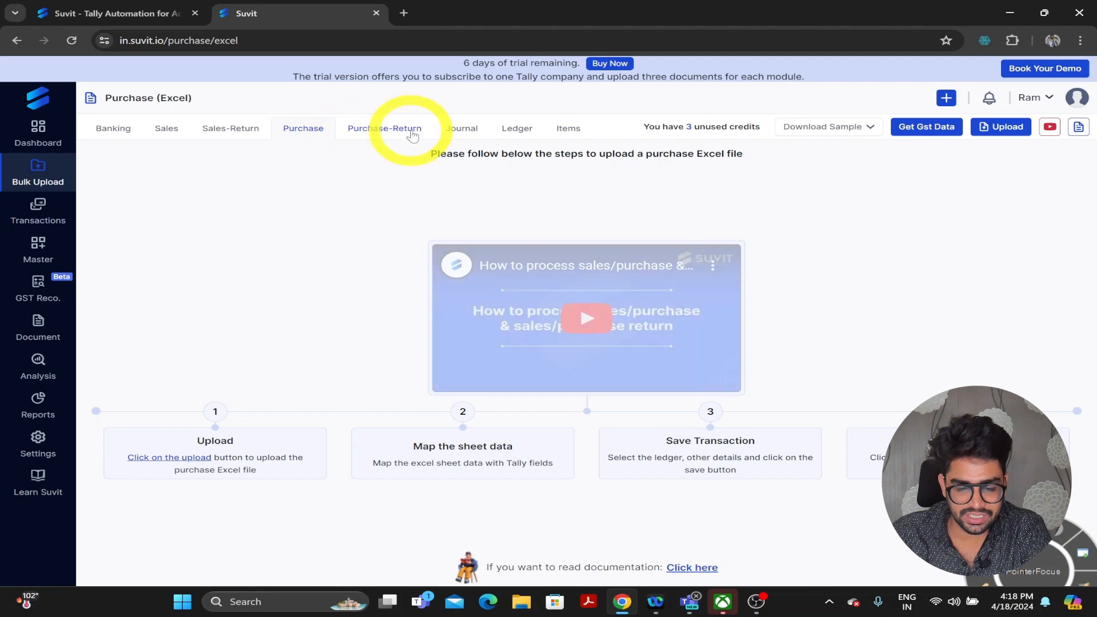
{"action": "left_click", "coordinate": [182, 131]}
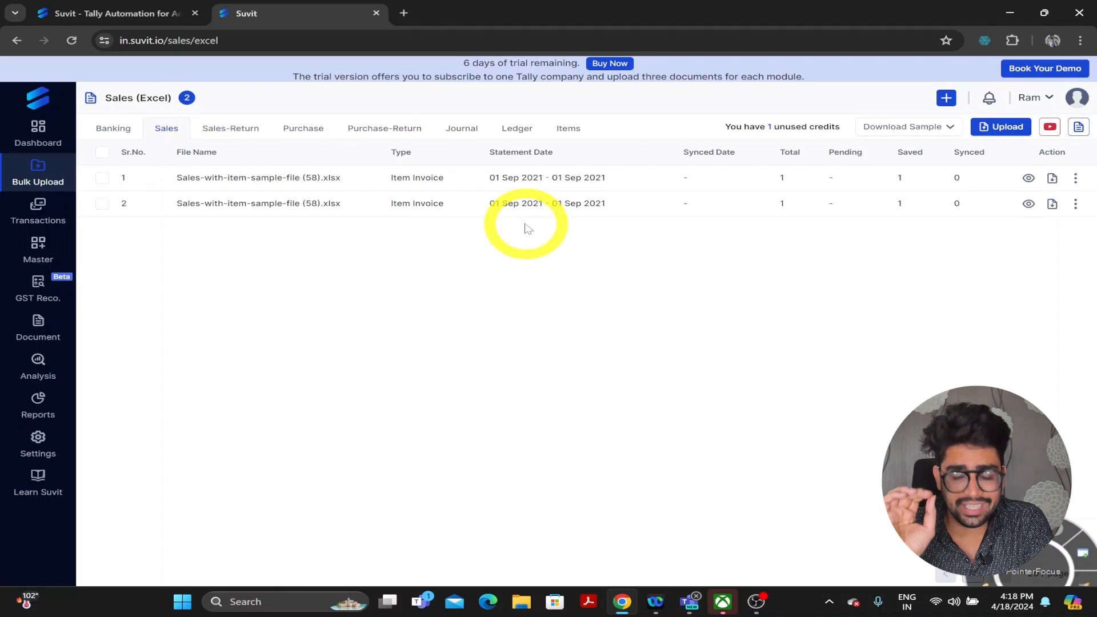
{"action": "left_click", "coordinate": [239, 135]}
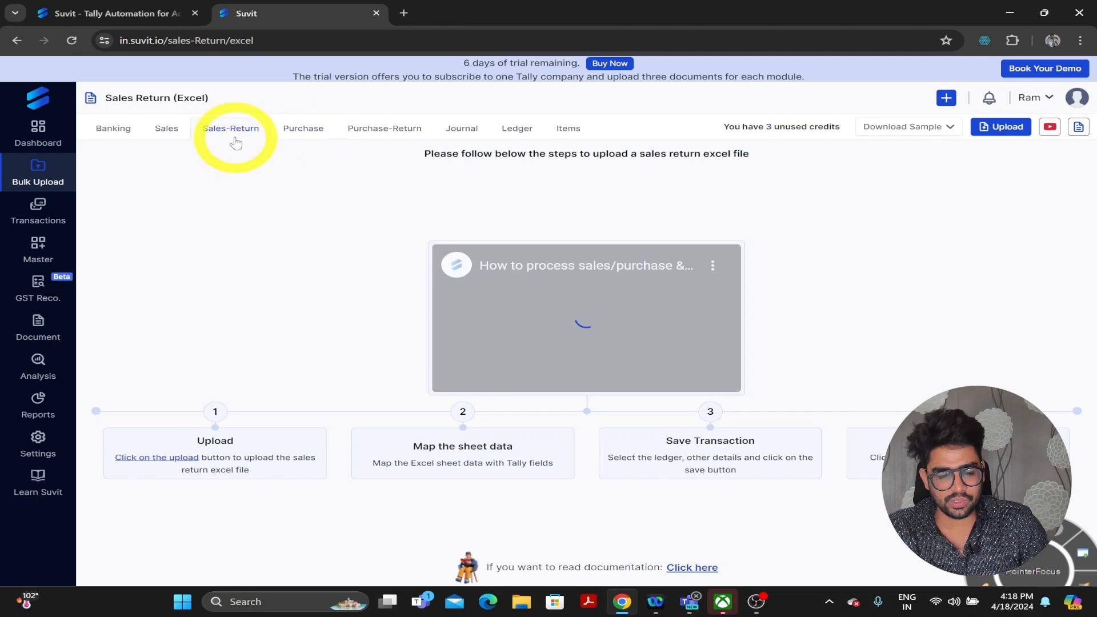
{"action": "left_click", "coordinate": [167, 131]}
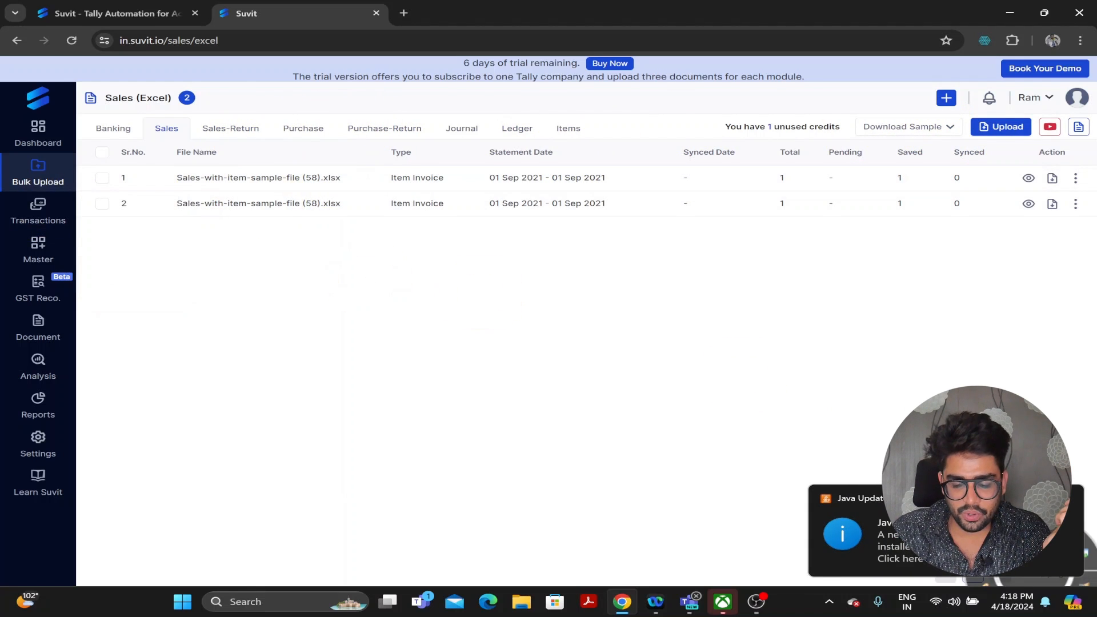
- View the Sales transactions page, open and cancel Upload Image, then view Purchase transactions
{"action": "left_click", "coordinate": [39, 212]}
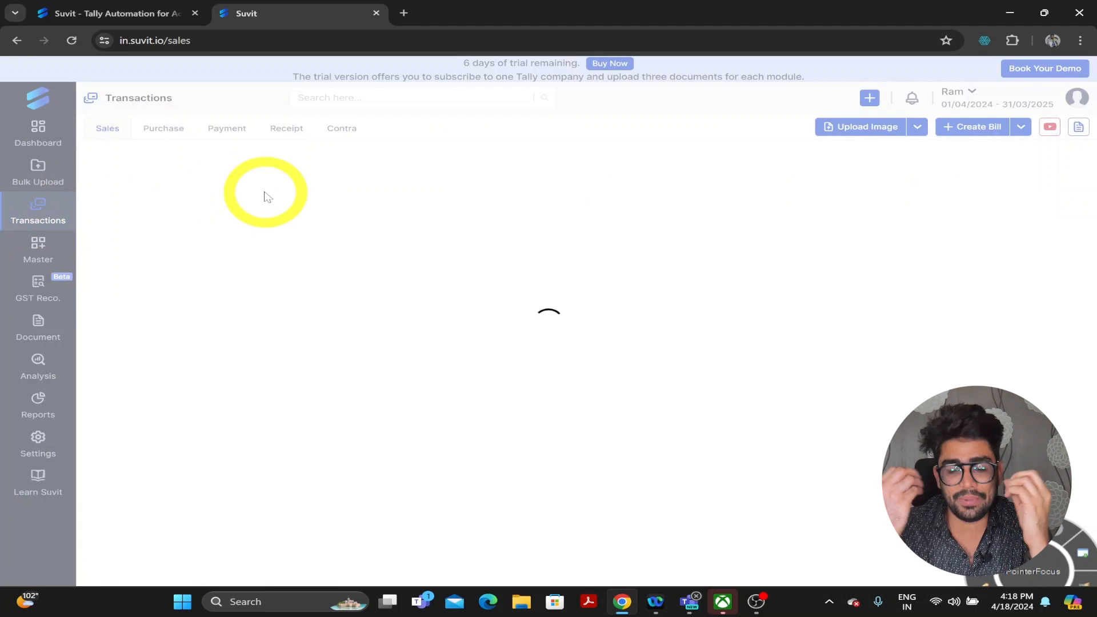
{"action": "left_click", "coordinate": [851, 129]}
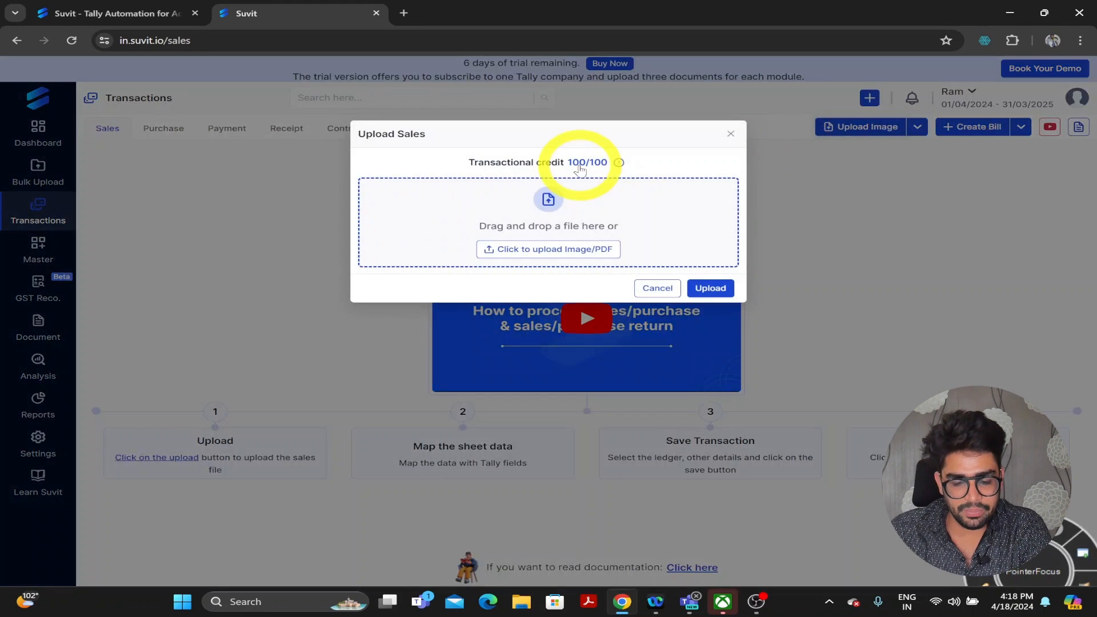
{"action": "left_click", "coordinate": [672, 290]}
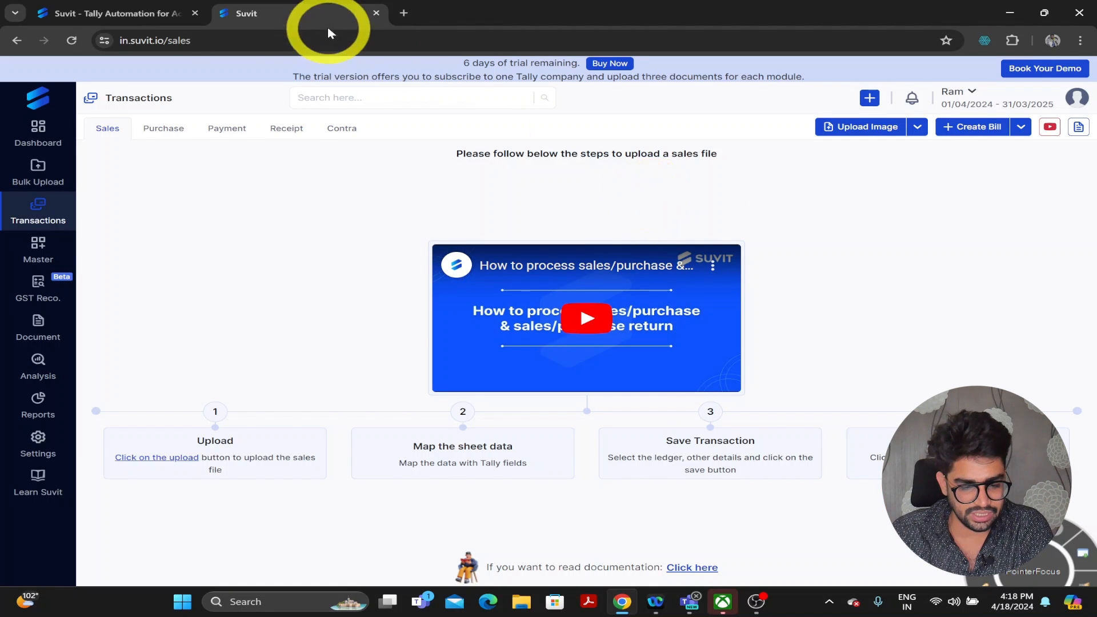
{"action": "left_click", "coordinate": [148, 129]}
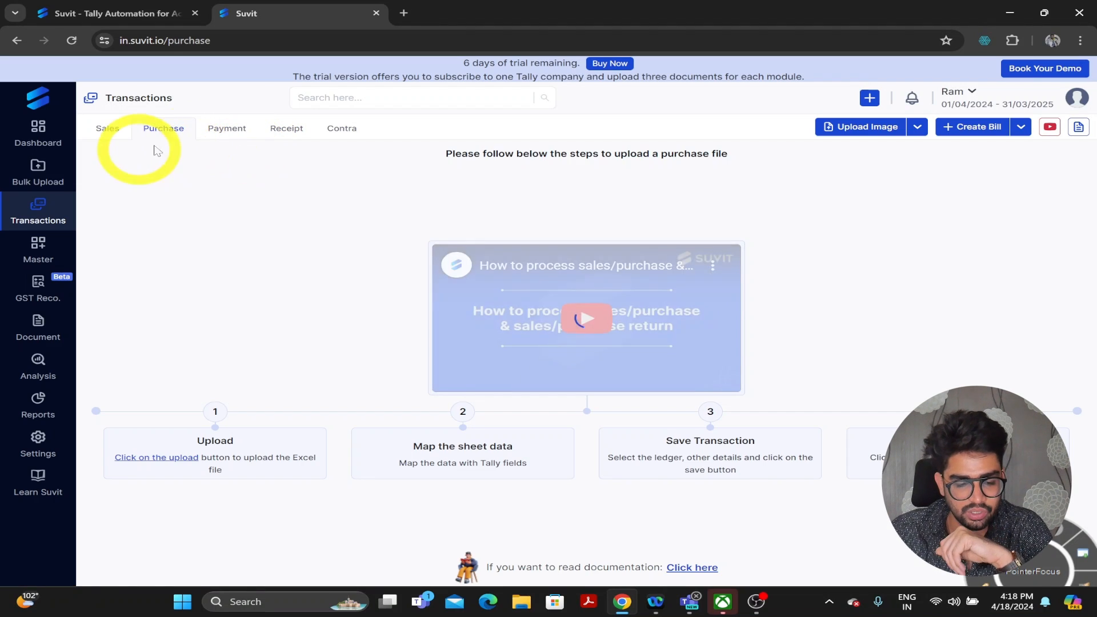
- Browse the Bulk Upload banking, sales Excel and purchase Excel tabs, then return to the Dashboard
{"action": "left_click", "coordinate": [35, 172]}
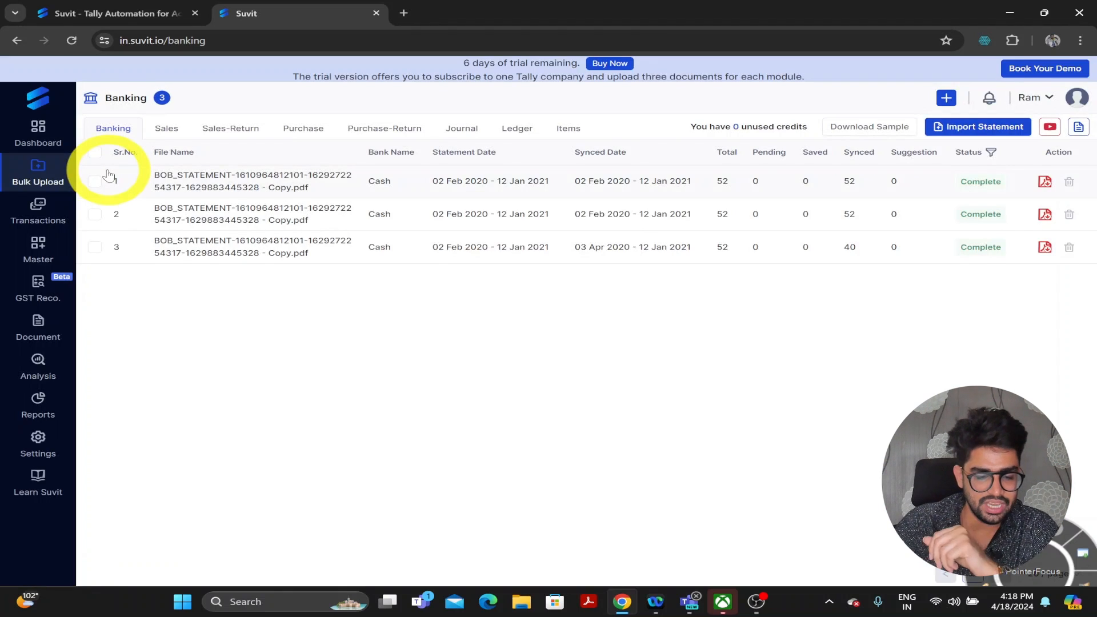
{"action": "left_click", "coordinate": [167, 129]}
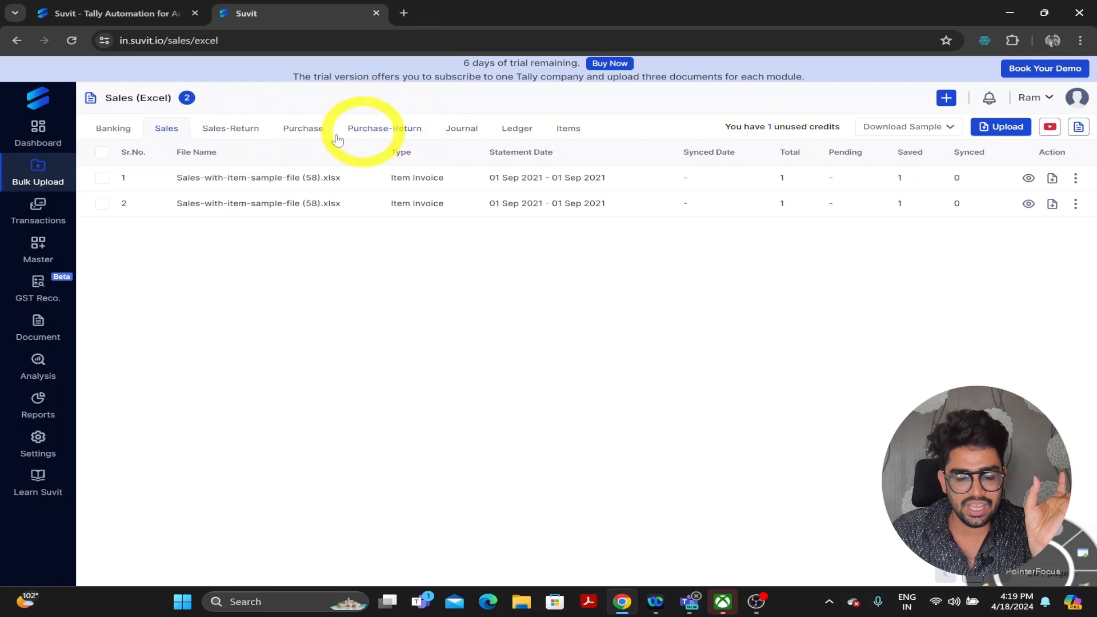
{"action": "left_click", "coordinate": [302, 136]}
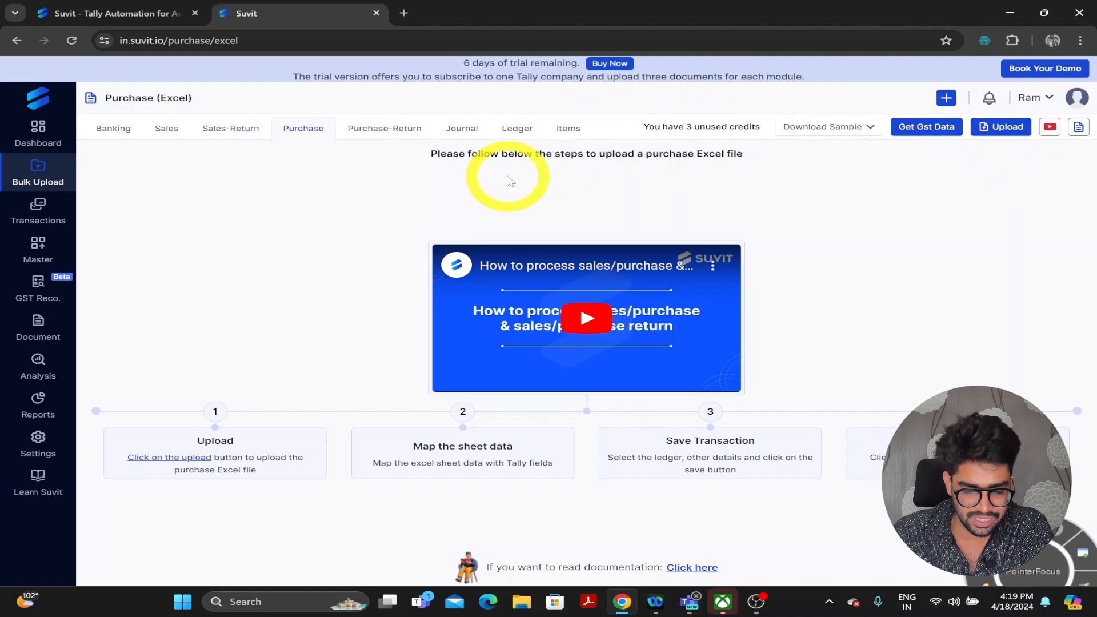
{"action": "left_click", "coordinate": [67, 133]}
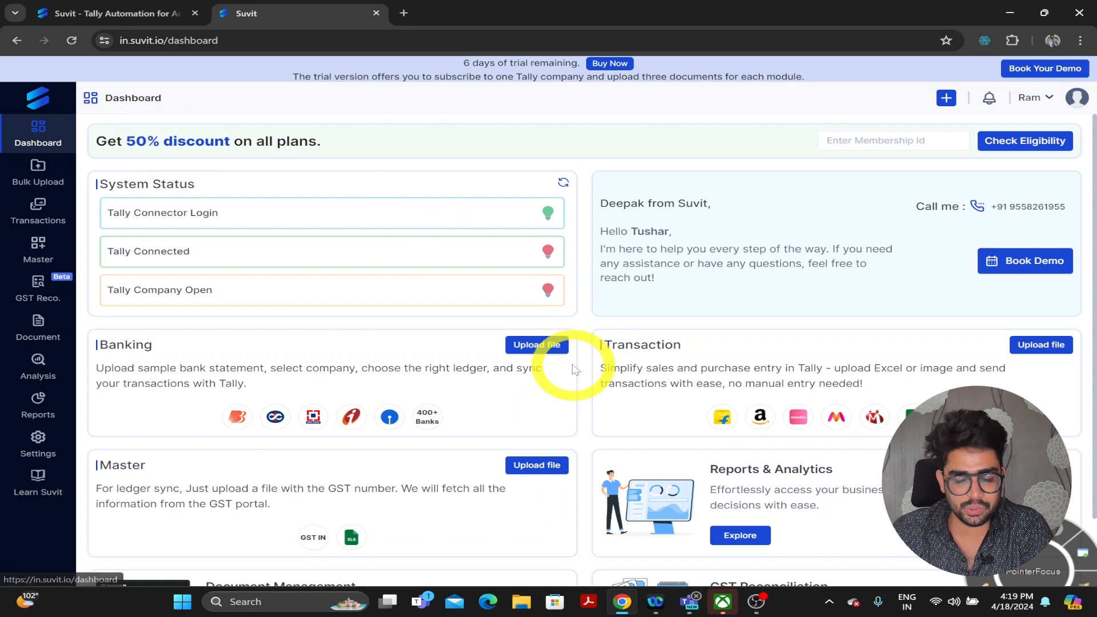
- Open the Ledger master listing 10 ledgers, including XYZ and sales 18 at 18% integrated tax
{"action": "scroll", "coordinate": [571, 367], "scroll_direction": "down", "scroll_amount": 1}
{"action": "scroll", "coordinate": [550, 362], "scroll_direction": "up", "scroll_amount": 1}
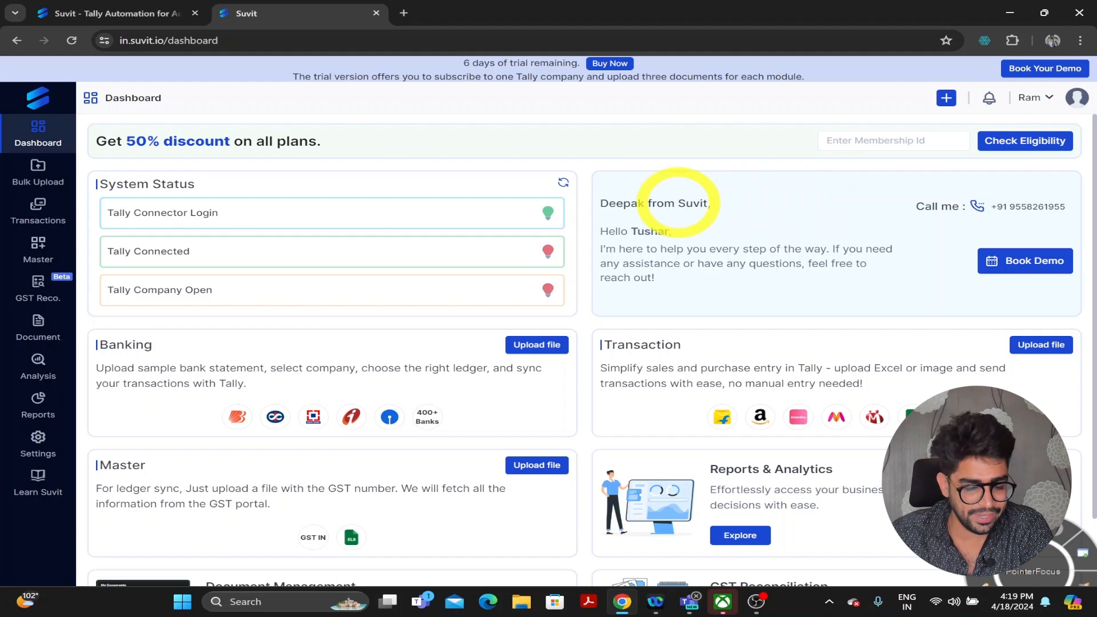
{"action": "left_click", "coordinate": [22, 248]}
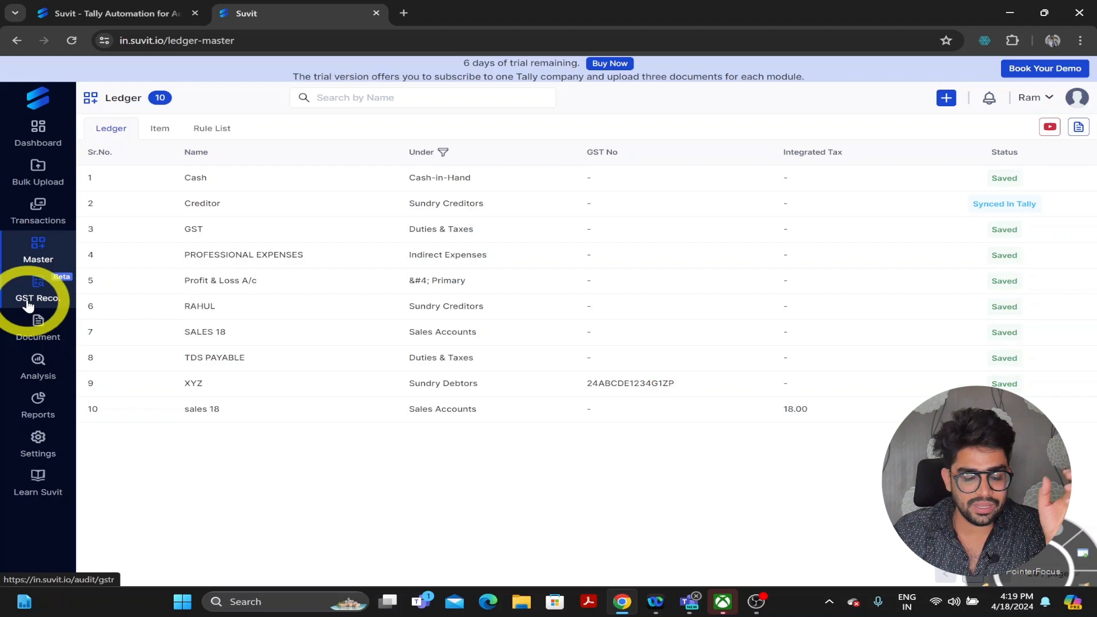
- View Document Management, then open Analysis showing no Financial Overview data for 01/04/2024–31/03/2025
{"action": "left_click", "coordinate": [49, 339]}
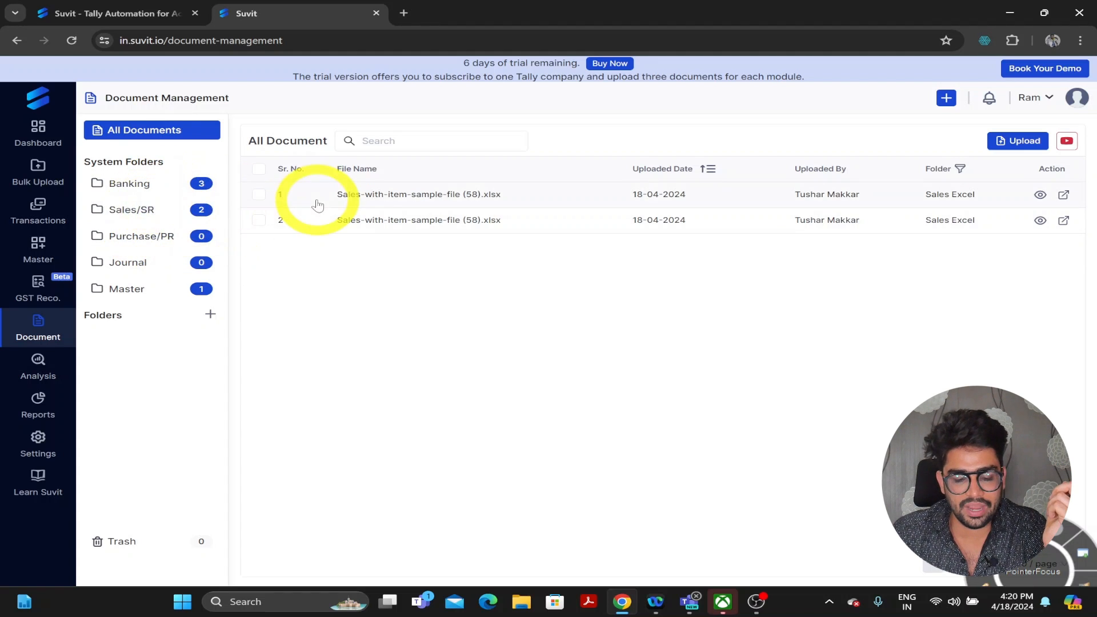
{"action": "mouse_move", "coordinate": [62, 258]}
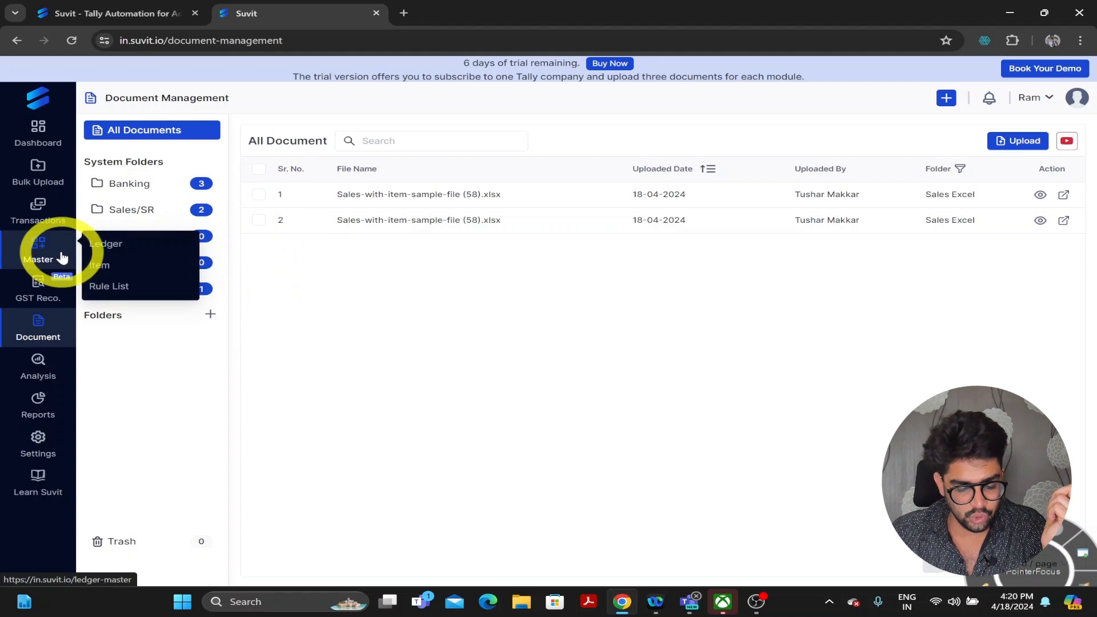
{"action": "left_click", "coordinate": [43, 377]}
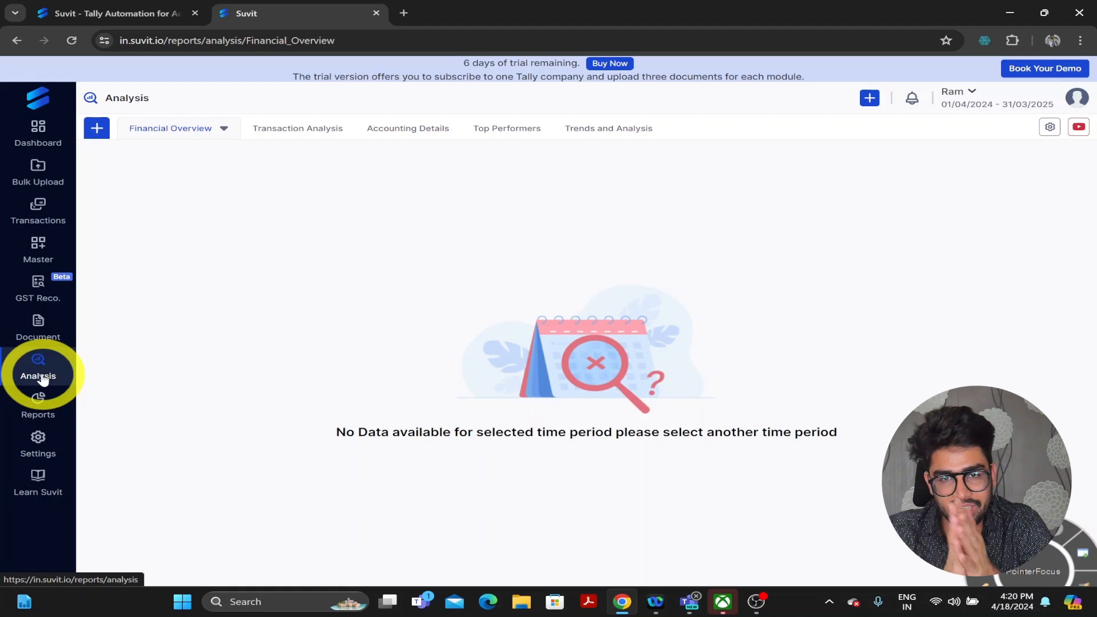
- Visit Reports and Settings, then open Learn Suvit's Video Tutorial on the Get Started video
{"action": "left_click", "coordinate": [38, 410]}
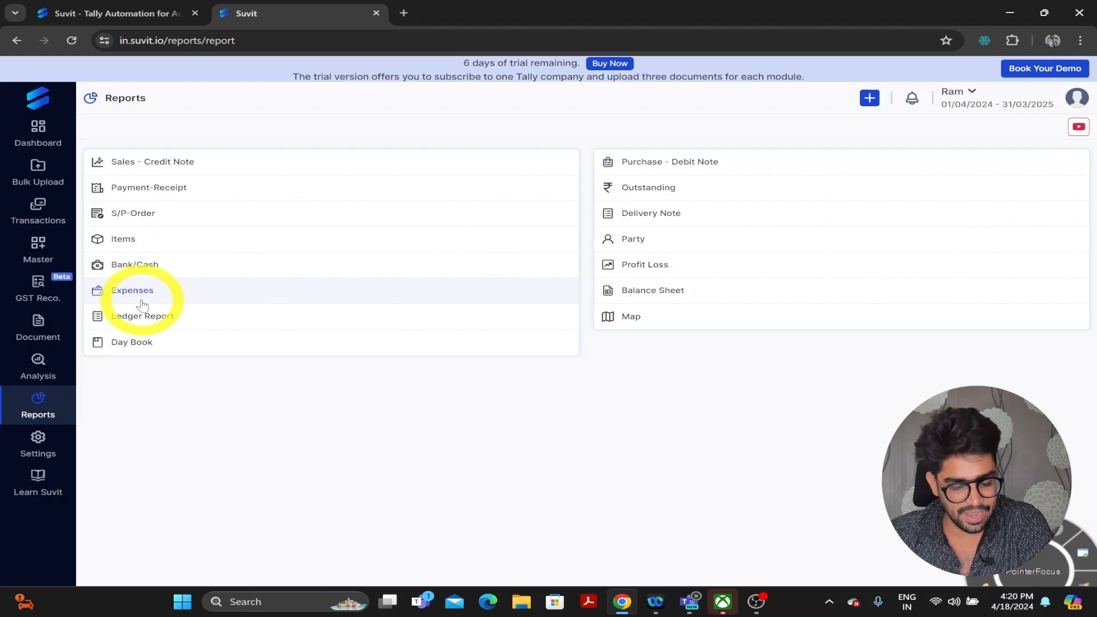
{"action": "left_click", "coordinate": [47, 457]}
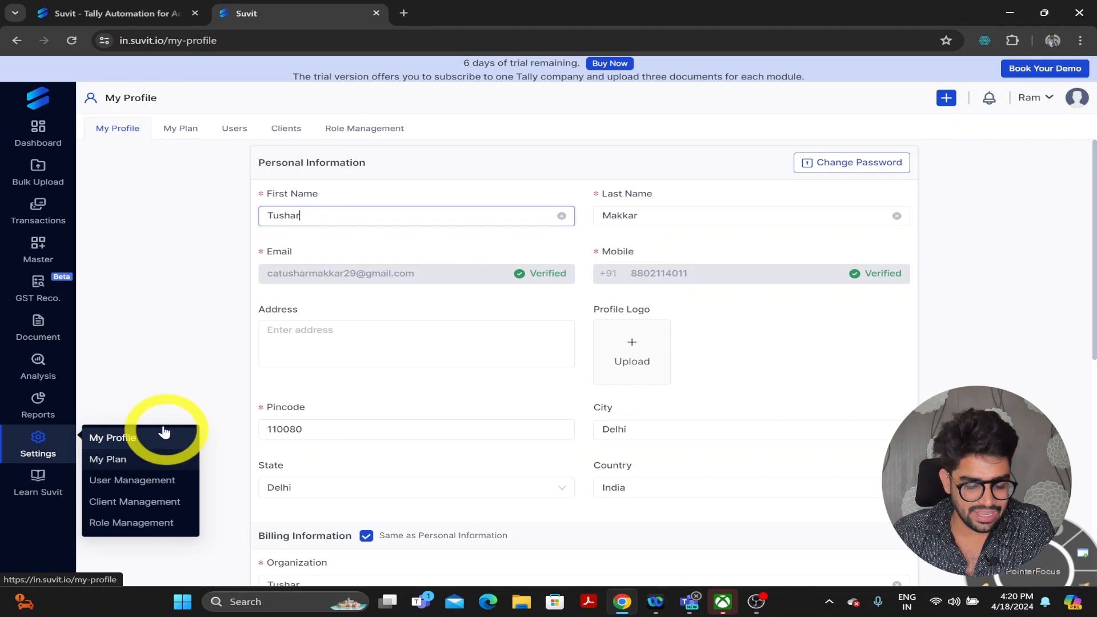
{"action": "left_click", "coordinate": [43, 494]}
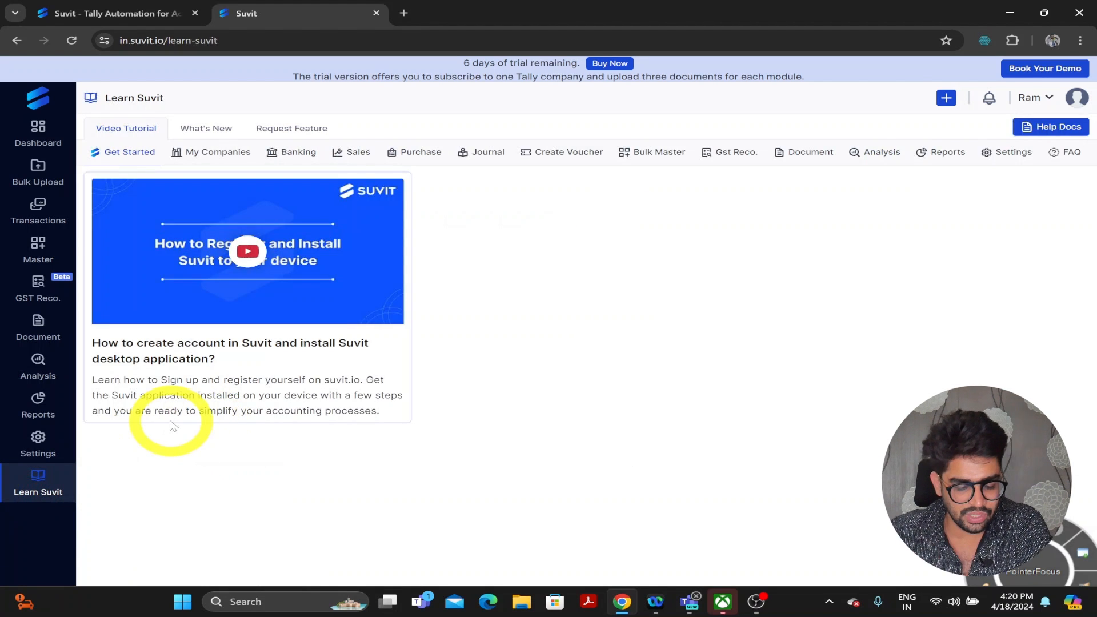